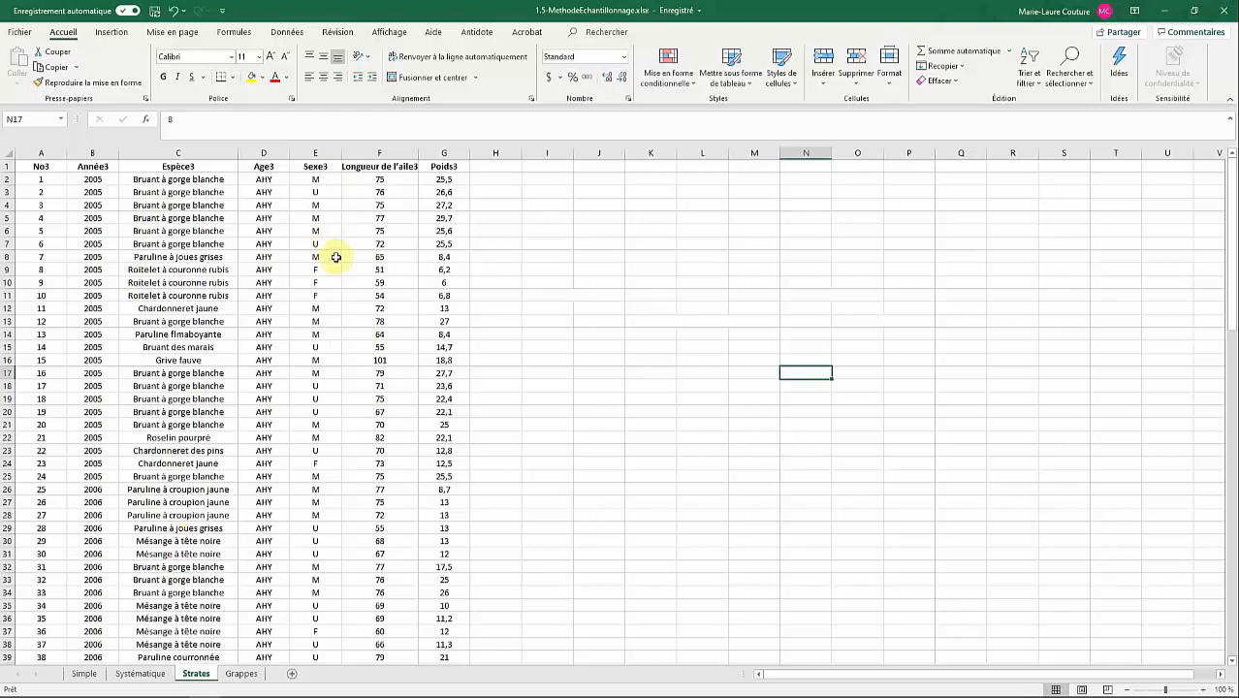
- Create a pivot table from the whole bird data range on the Strates sheet, placed on the existing sheet at cell I2
click(169, 218)
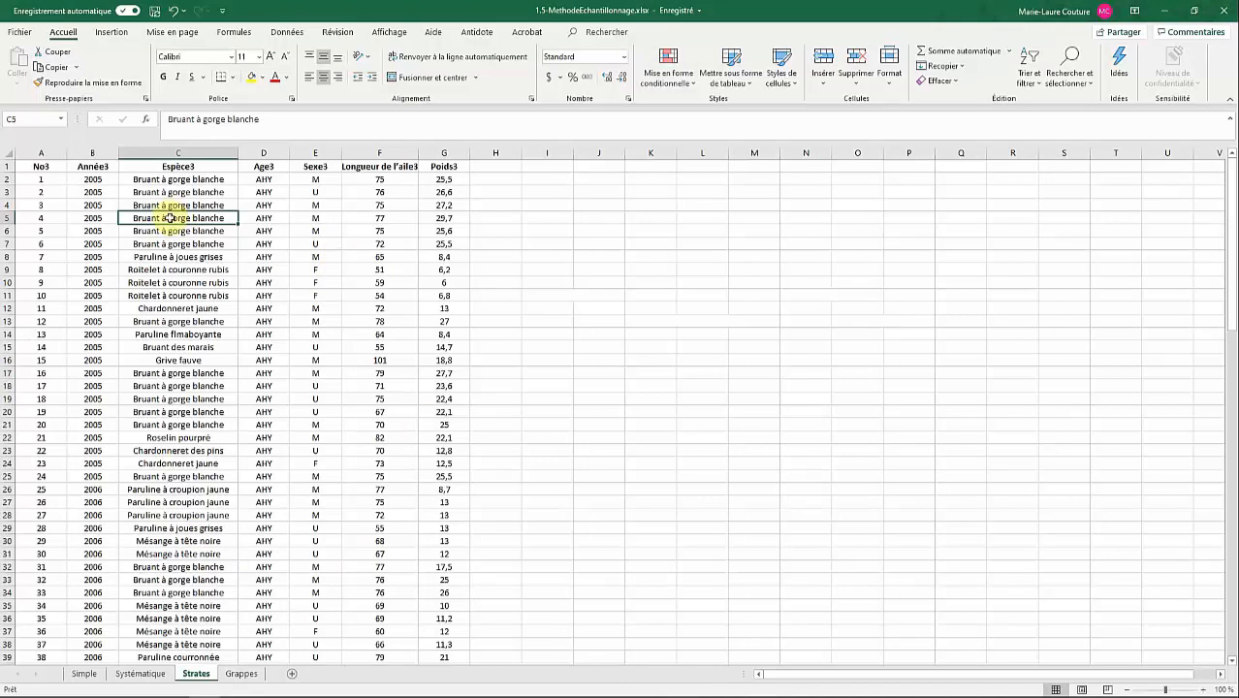
key(ctrl+a)
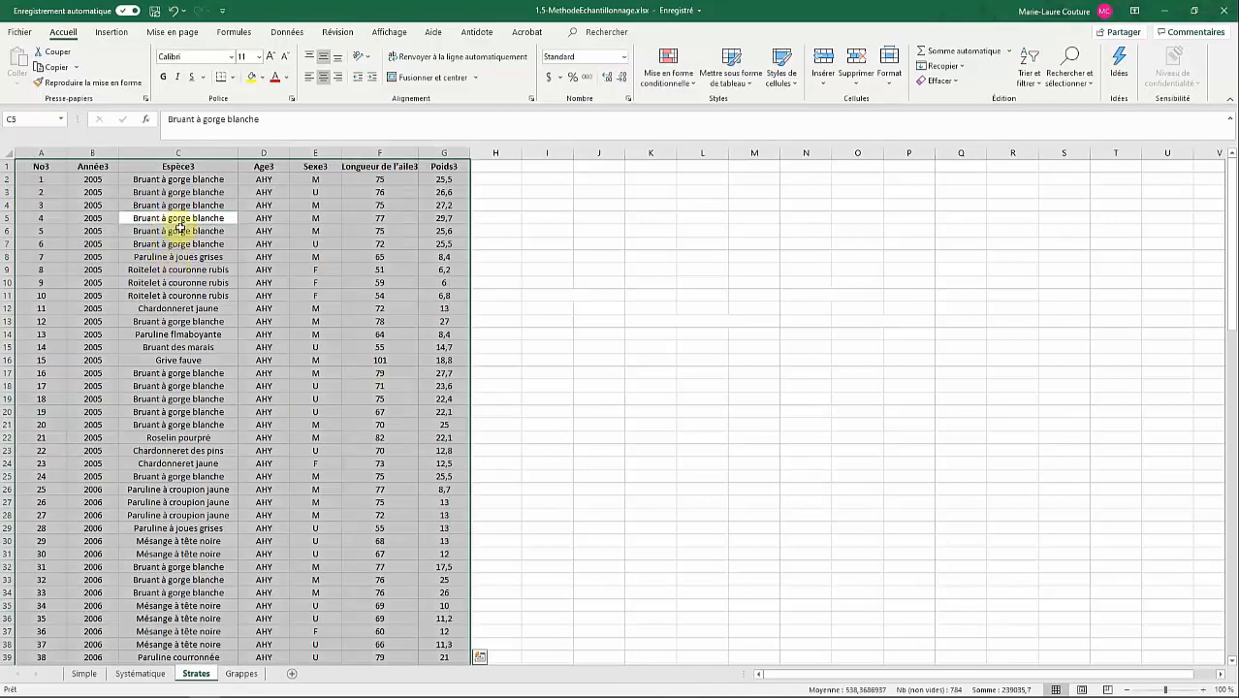
click(122, 36)
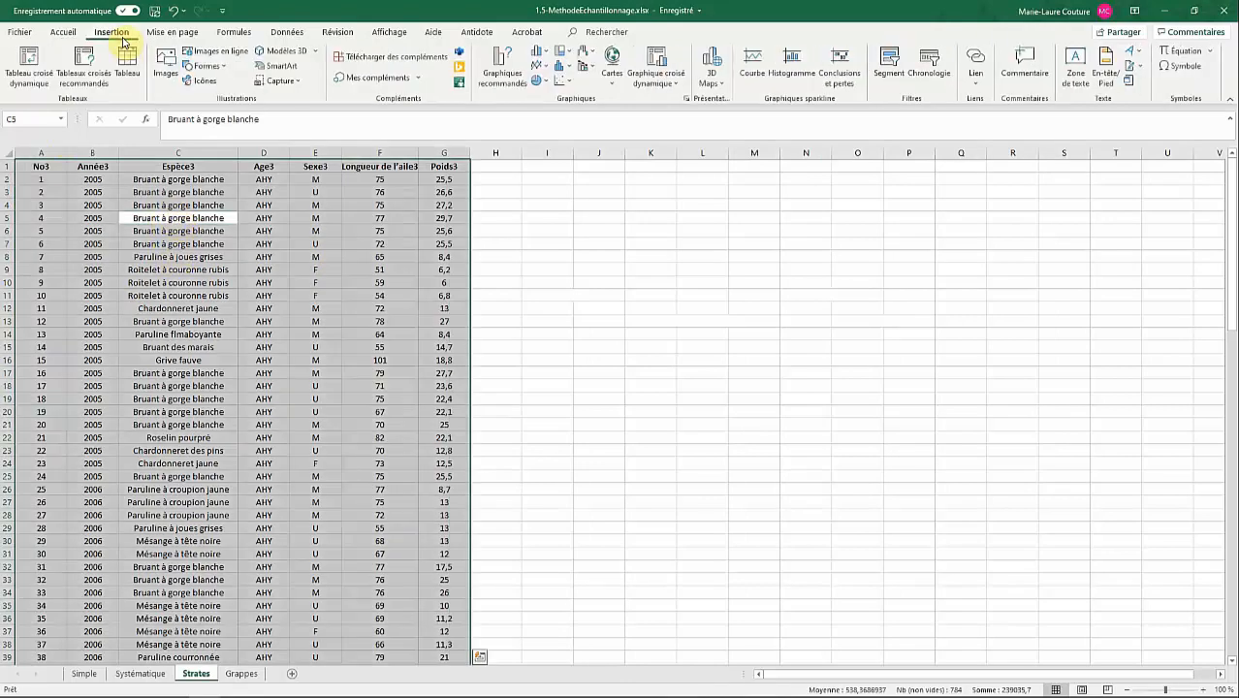
click(41, 59)
click(631, 299)
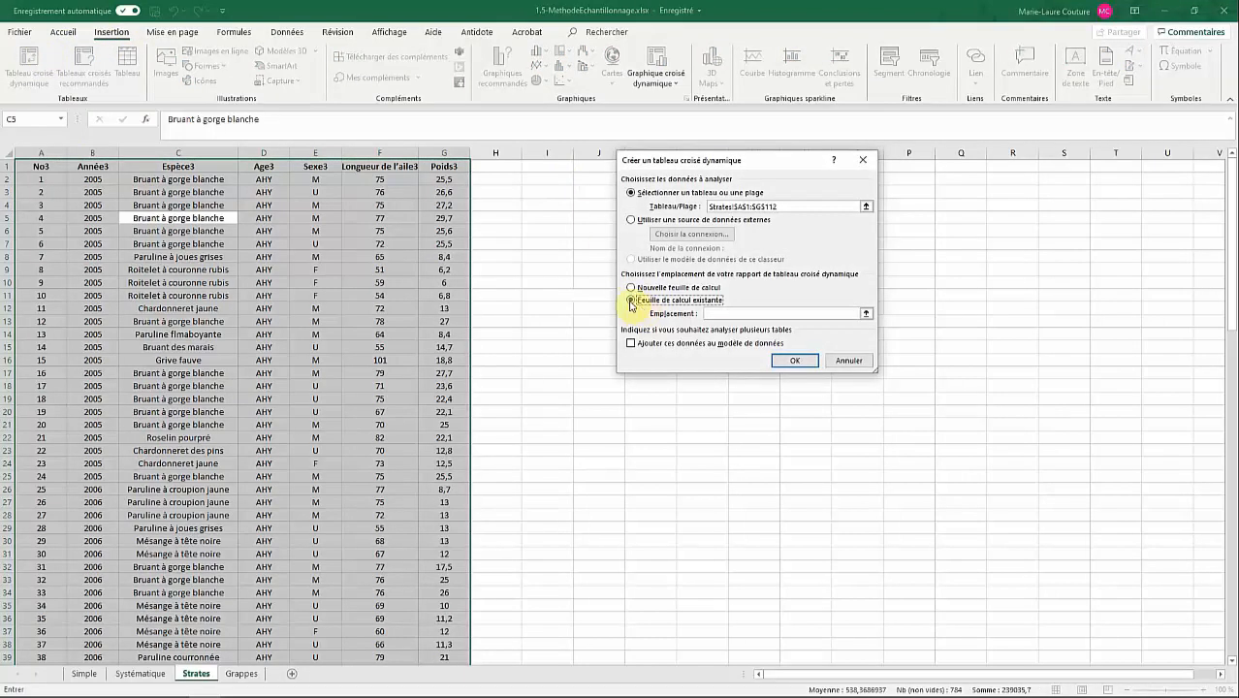
click(567, 183)
click(792, 359)
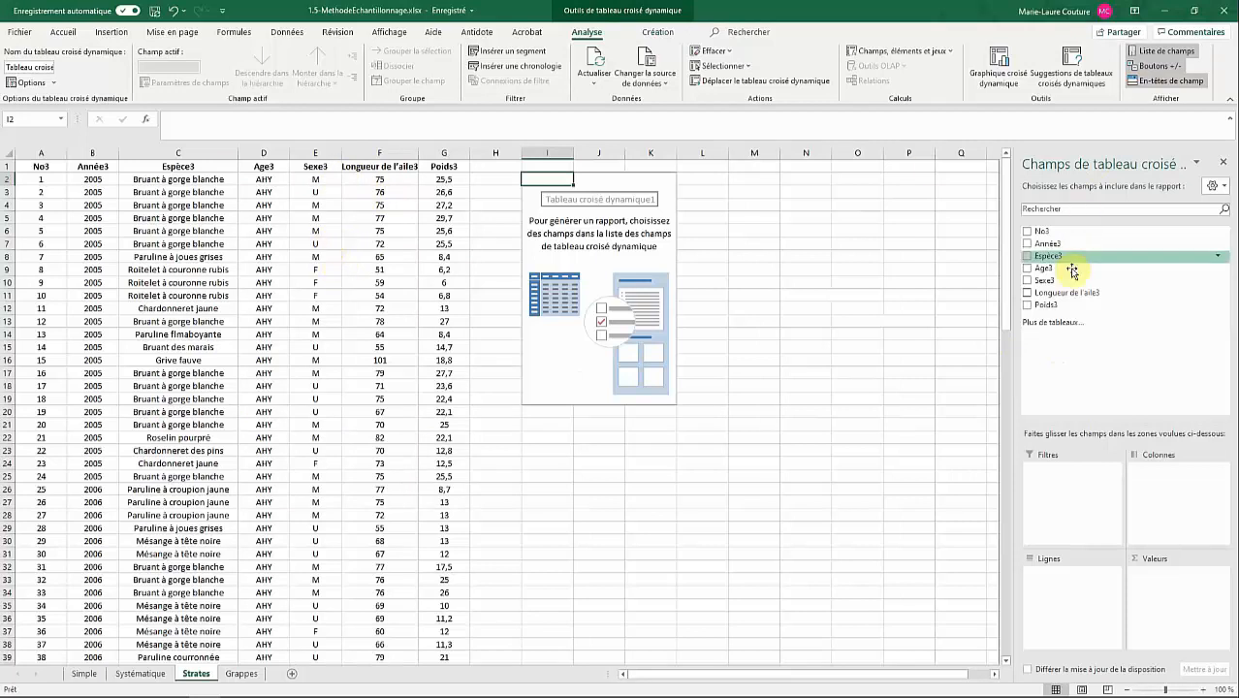
- Use Sexe3 as the pivot table's row field and also as its counted value field
drag(1062, 281, 1082, 586)
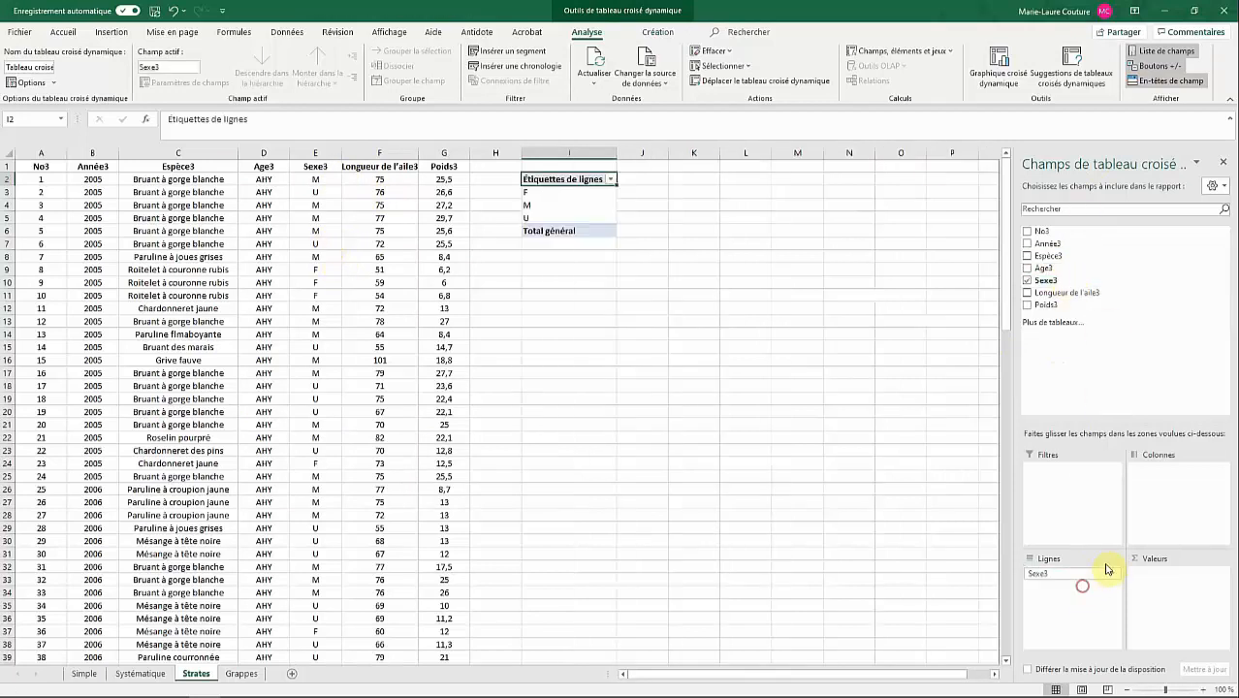
drag(1042, 280, 1158, 576)
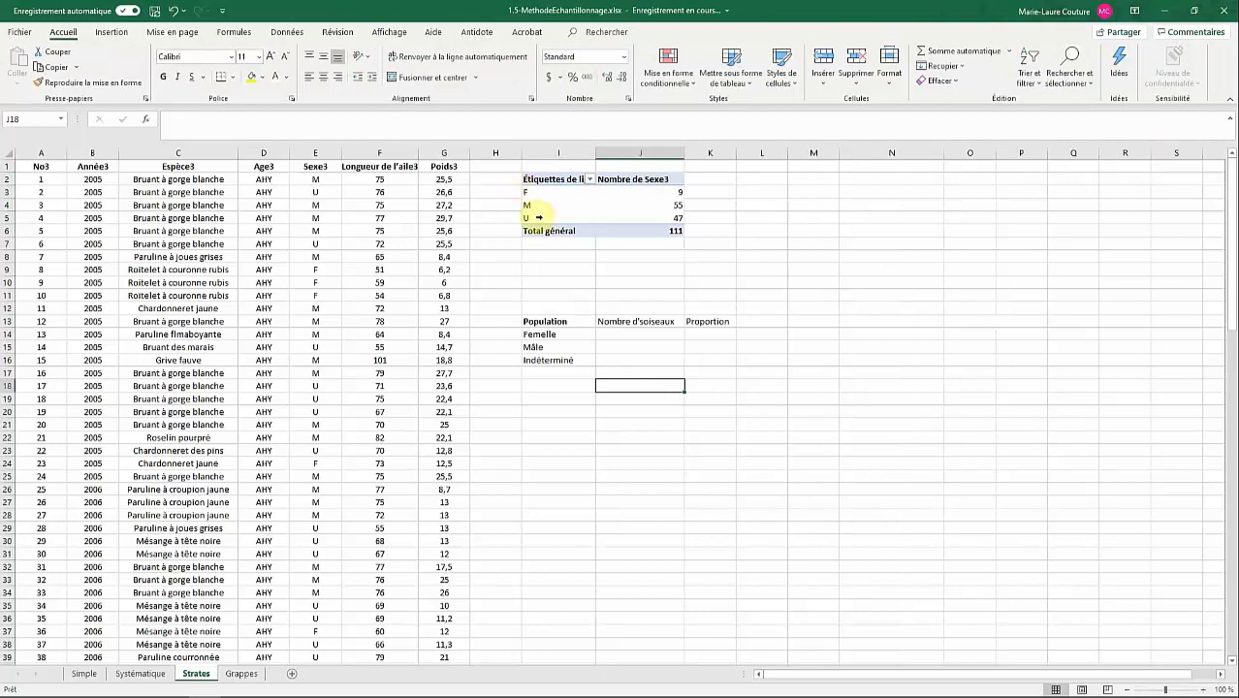
drag(669, 192, 669, 218)
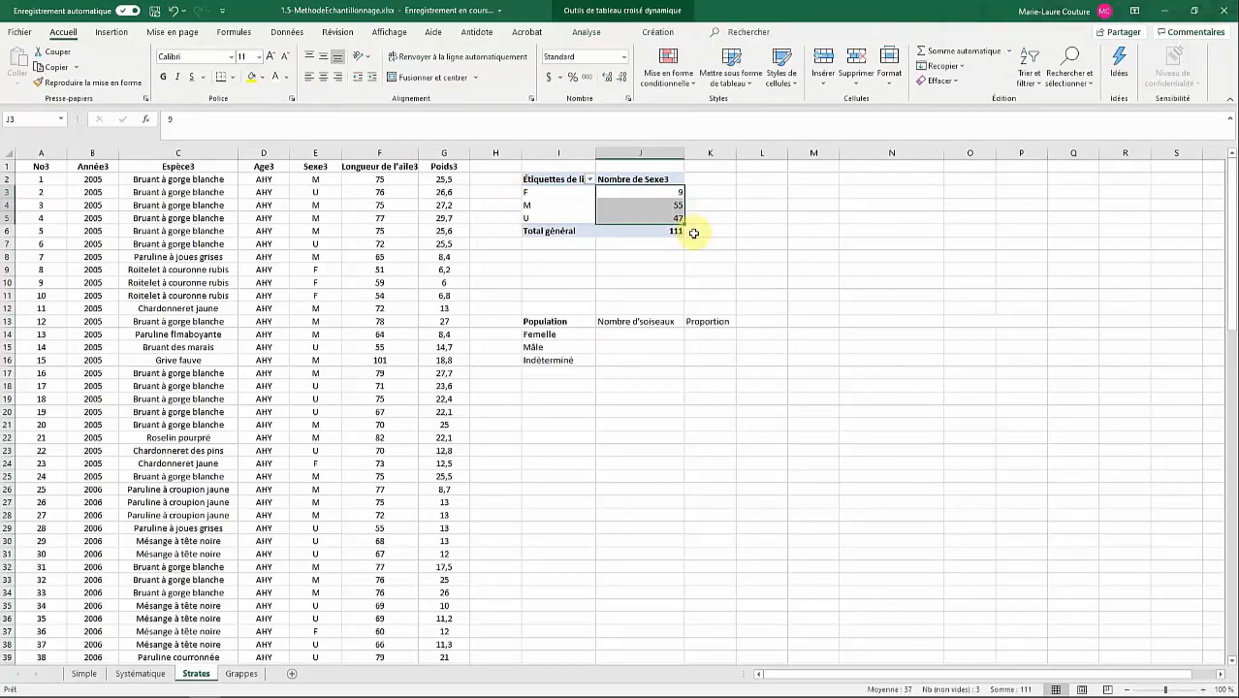
click(679, 258)
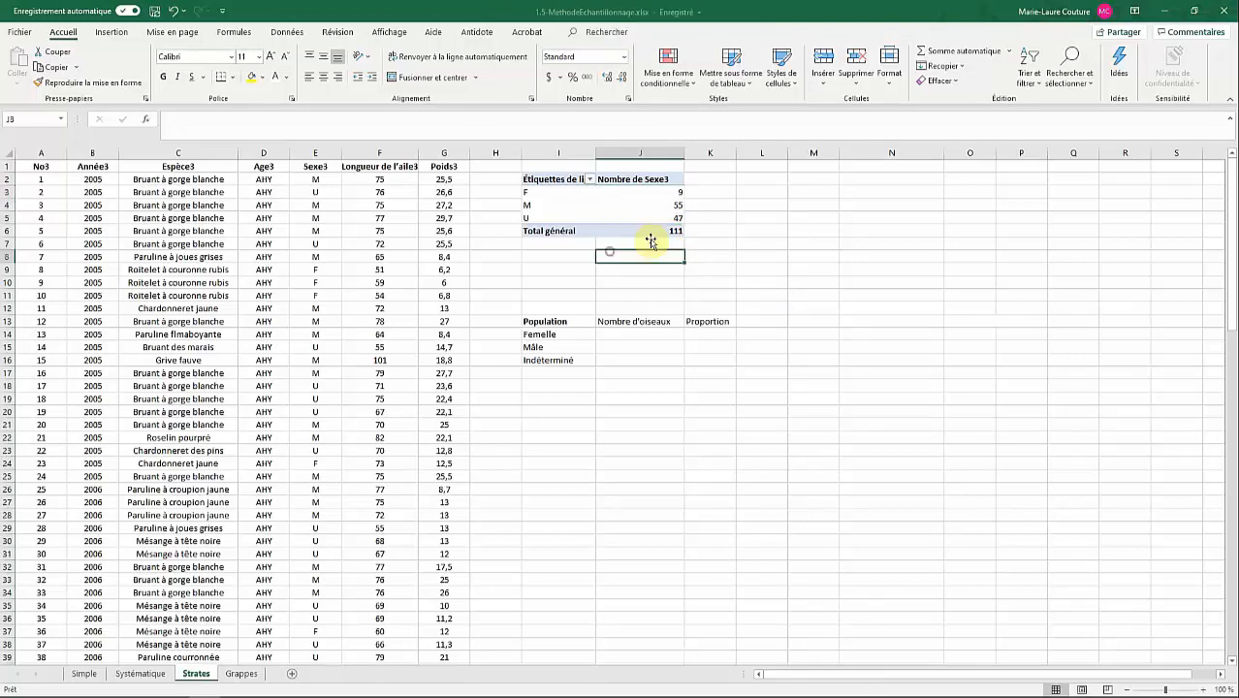
- Copy the pivot table's F, M and U counts into the Nombre d'oiseaux column of the Population table, cells J14:J16
drag(662, 191, 667, 216)
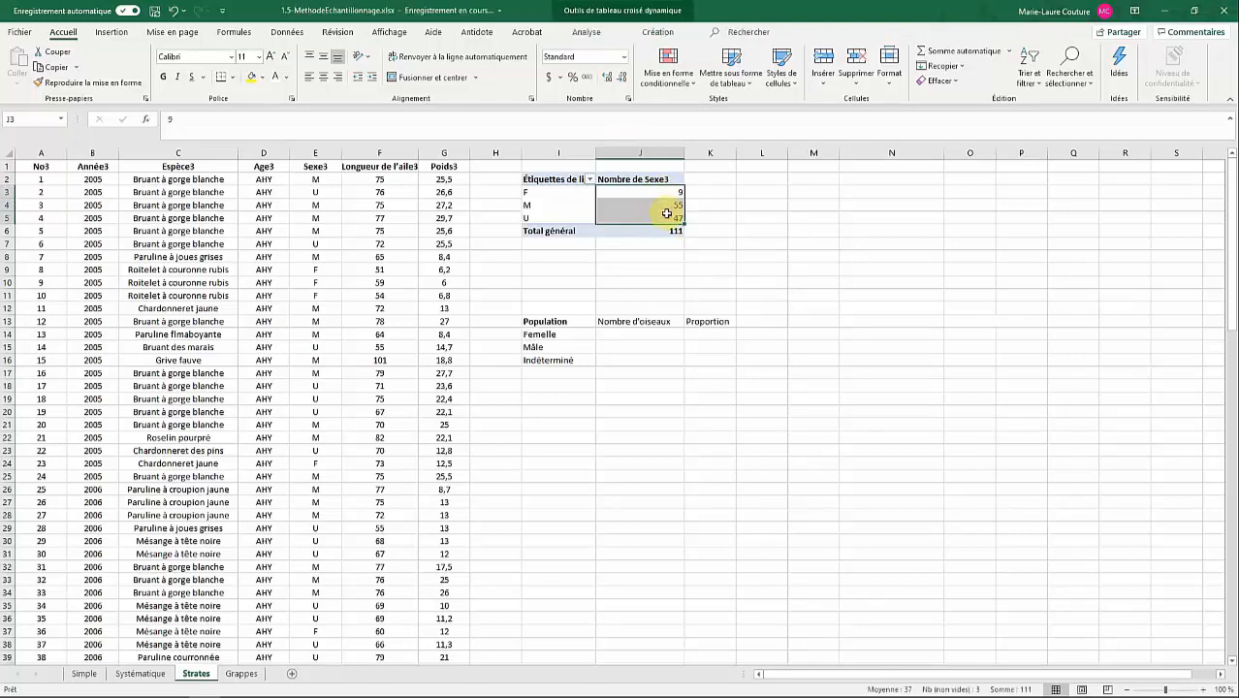
key(ctrl+c)
click(609, 337)
key(ctrl+v)
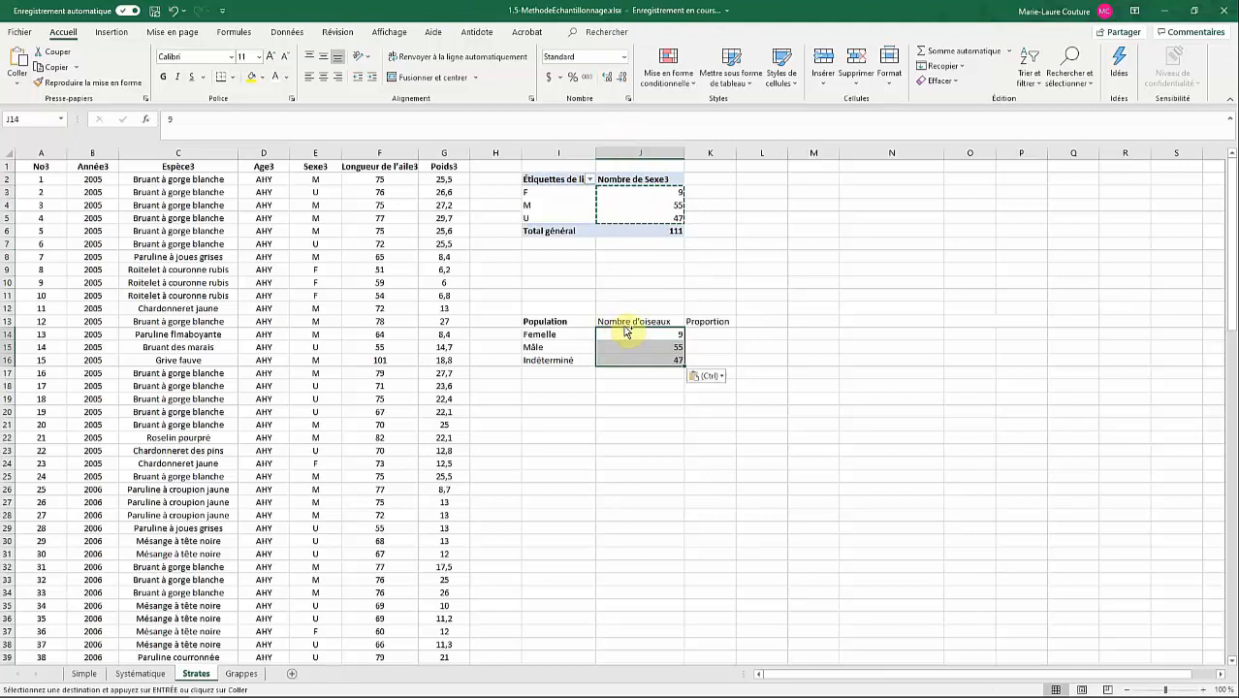
- Add a Total row to the Population table, labelled in I17, with the formula =SOMME(J14:J16) in J17
click(649, 376)
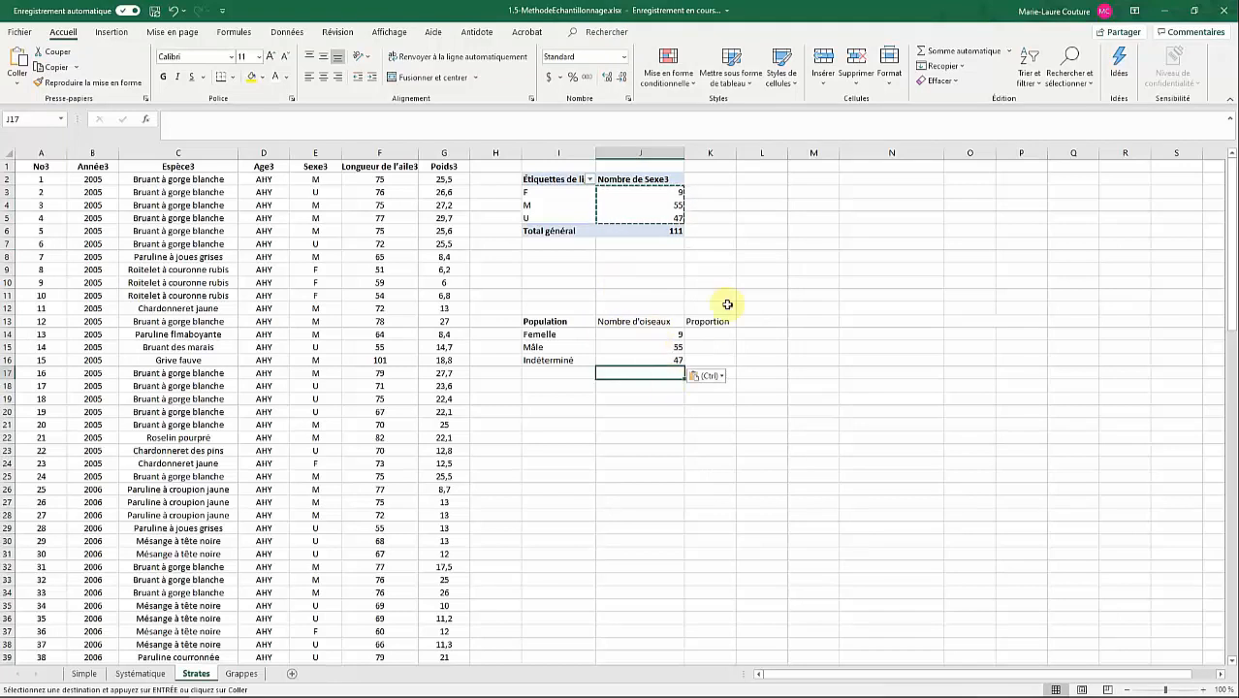
key(Left)
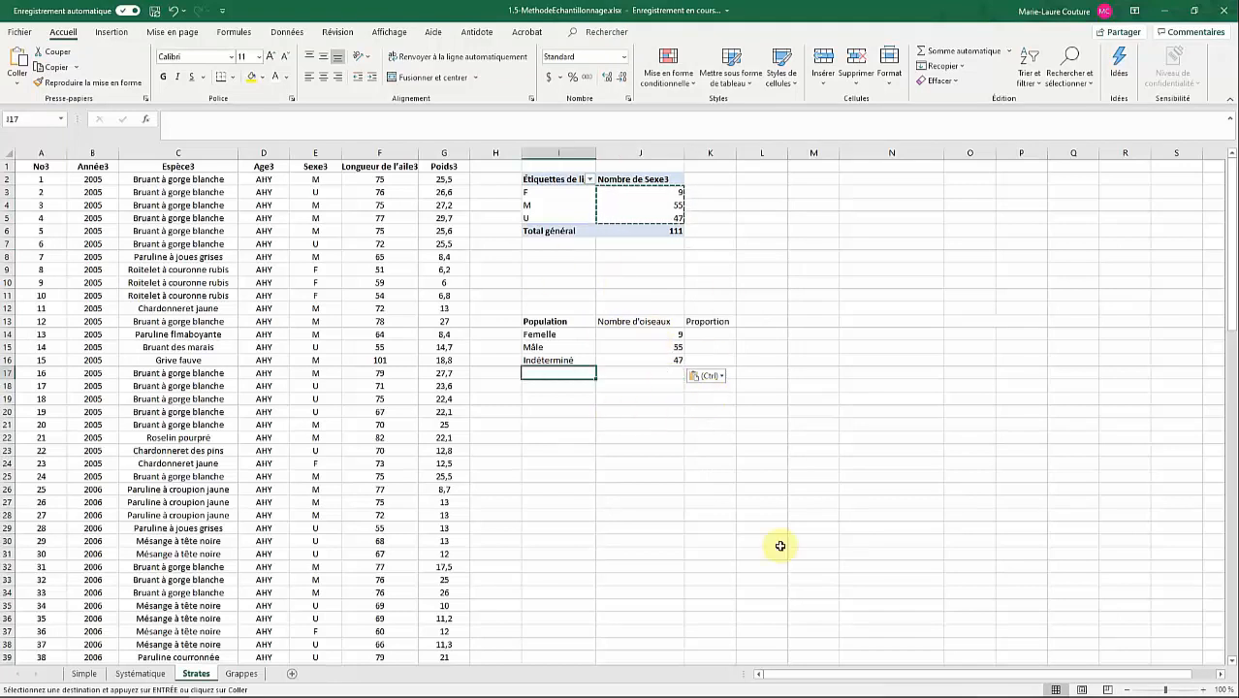
text(Total)
key(Tab)
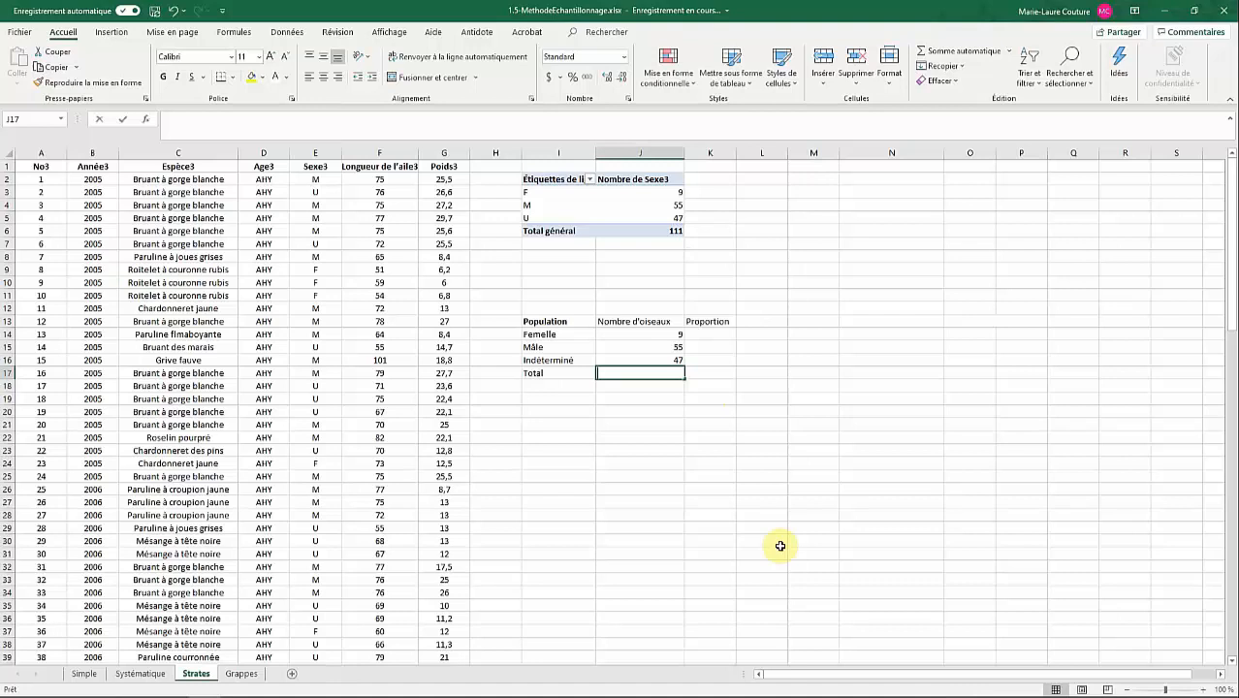
text(=somme)
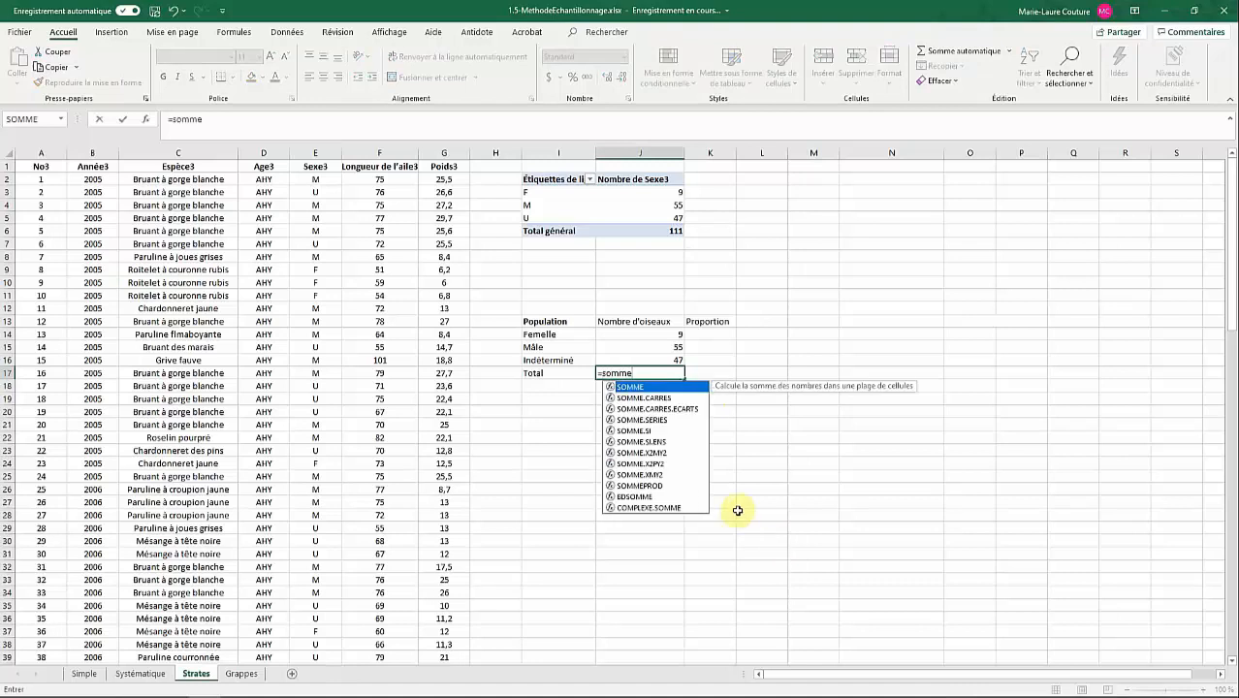
double_click(640, 388)
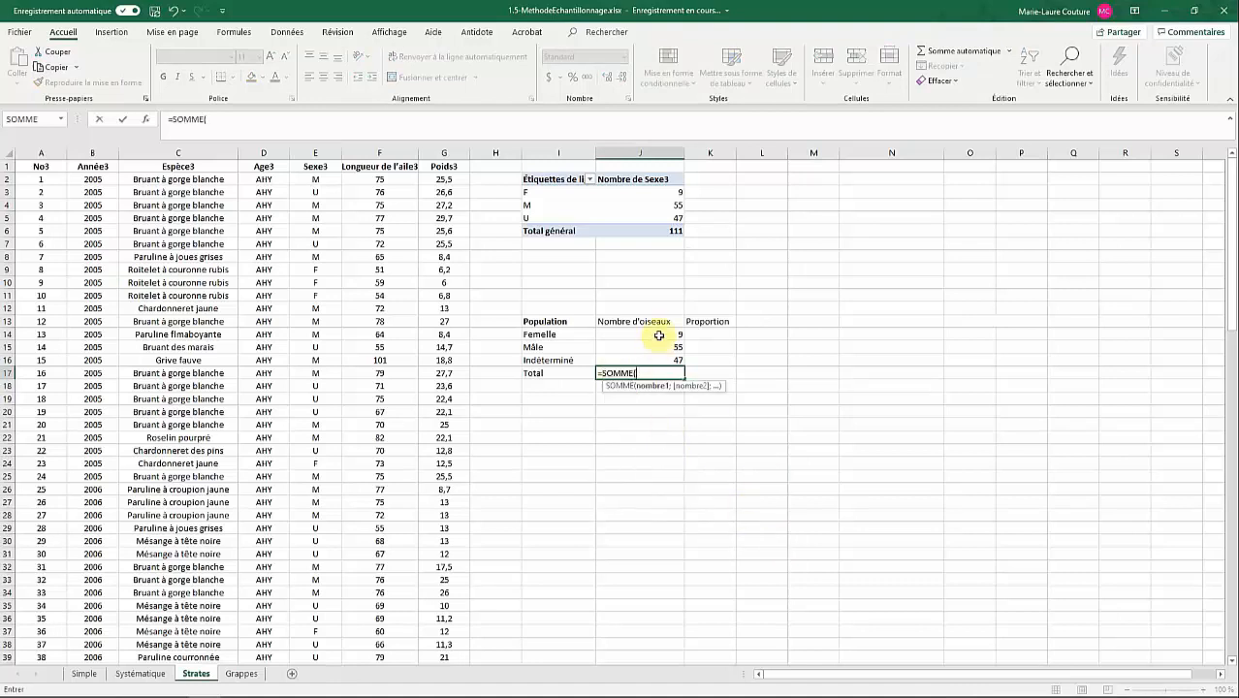
drag(658, 331, 658, 360)
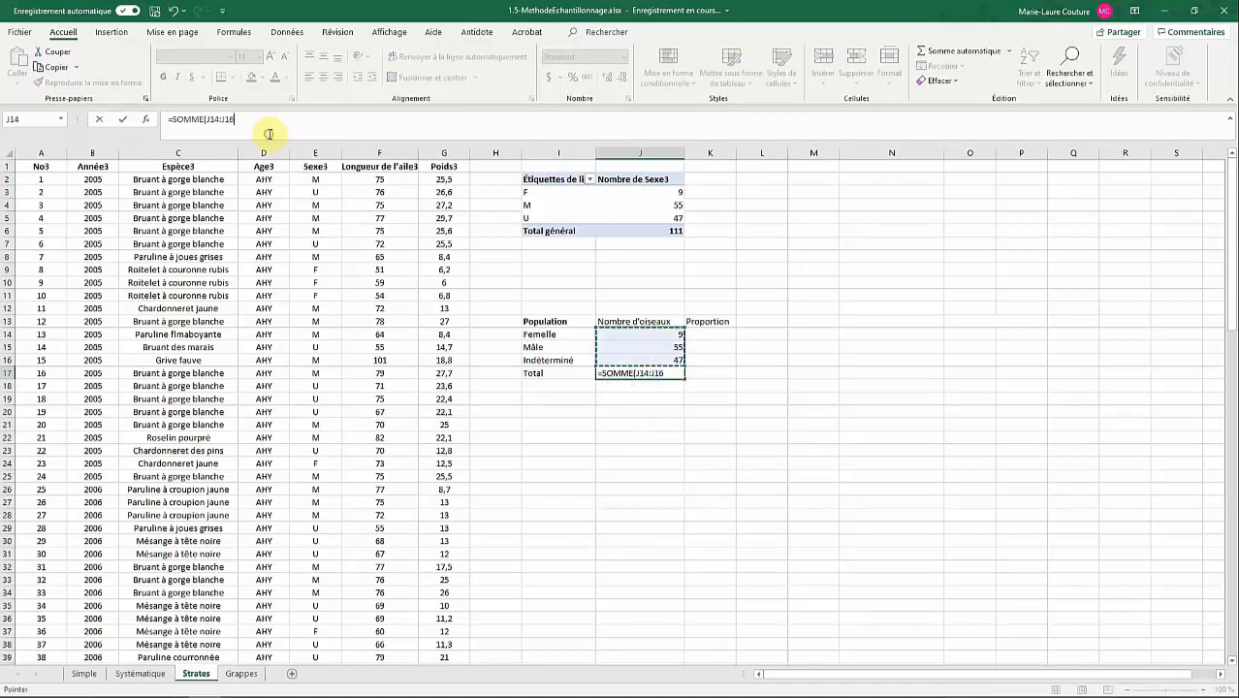
text())
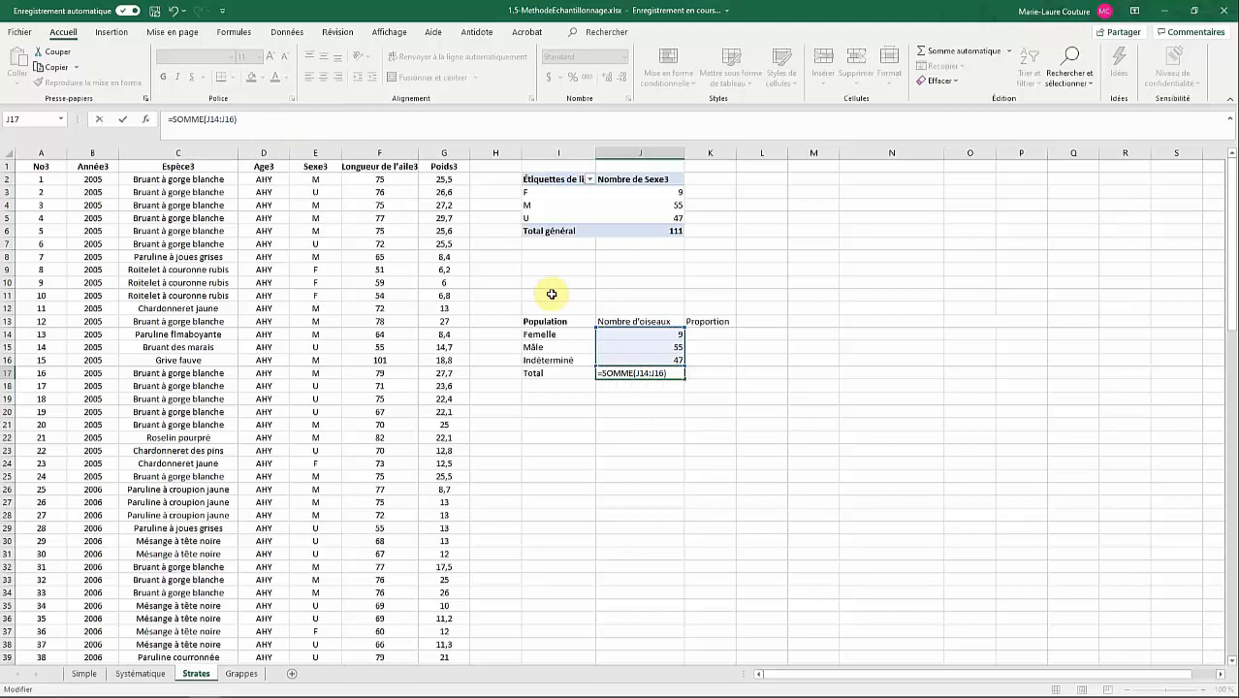
key(Return)
click(650, 373)
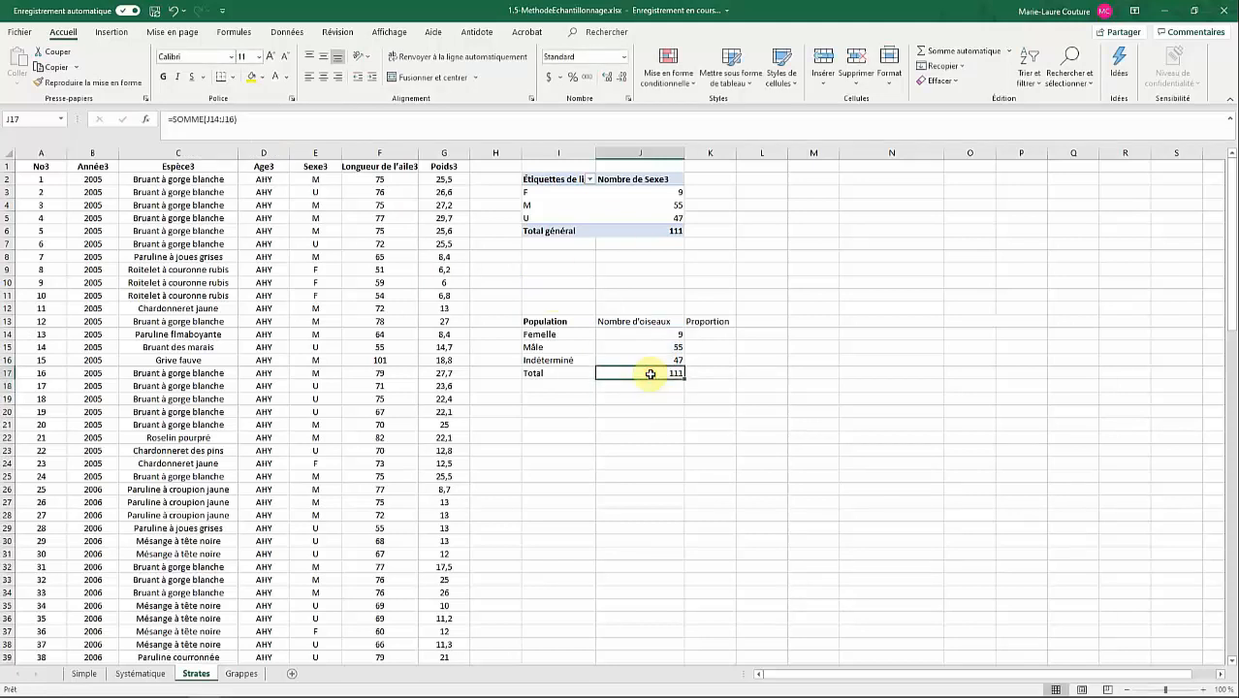
- Calculate each sex's proportion by entering =J14/$J$17 in K14 and filling the formula down to K16
key(Up)
key(Up)
key(Up)
key(Right)
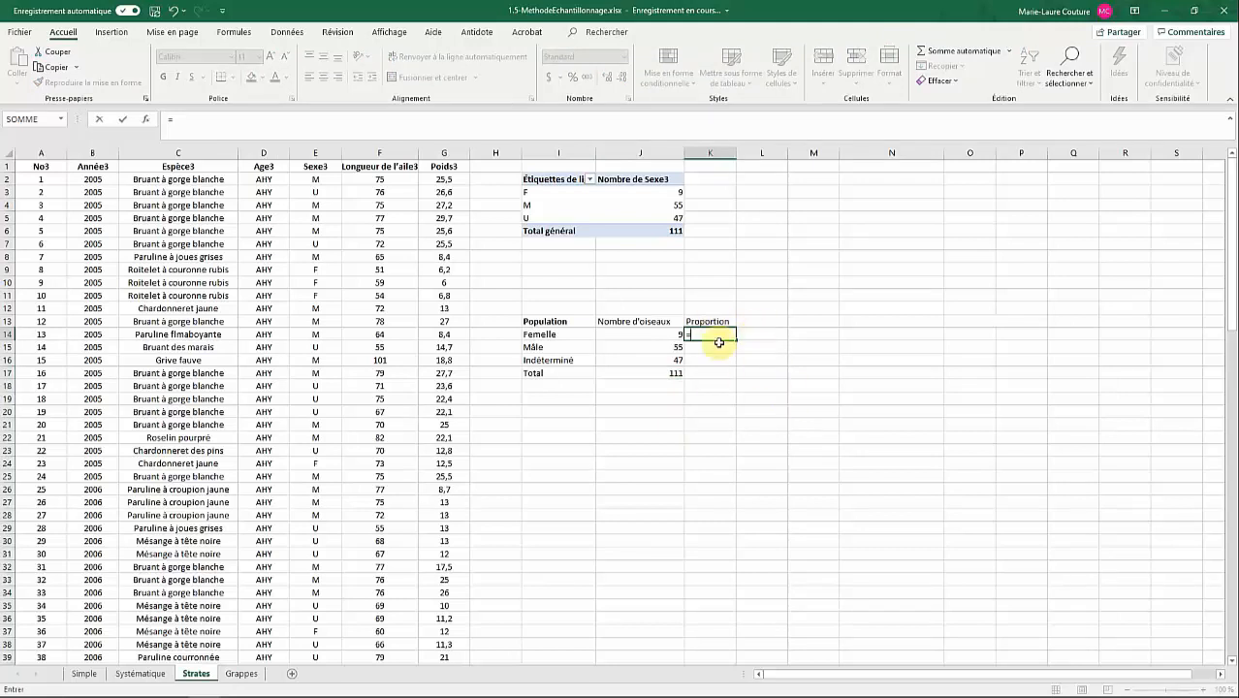
click(653, 338)
text(/)
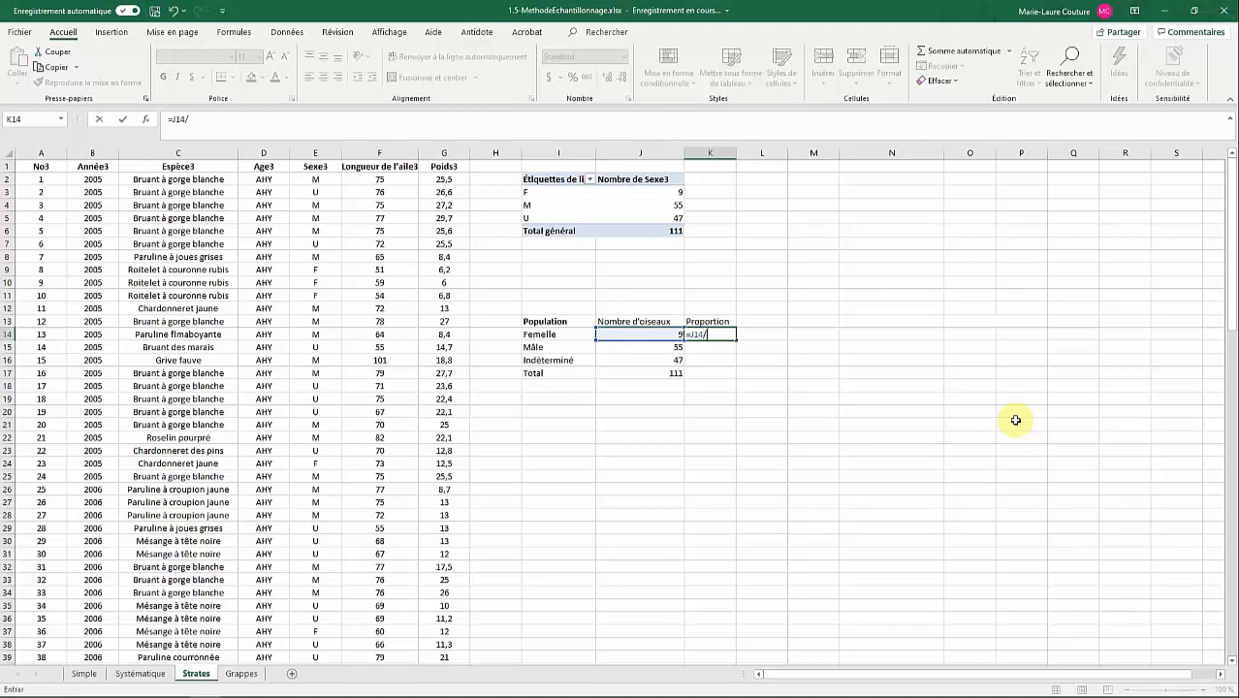
click(671, 373)
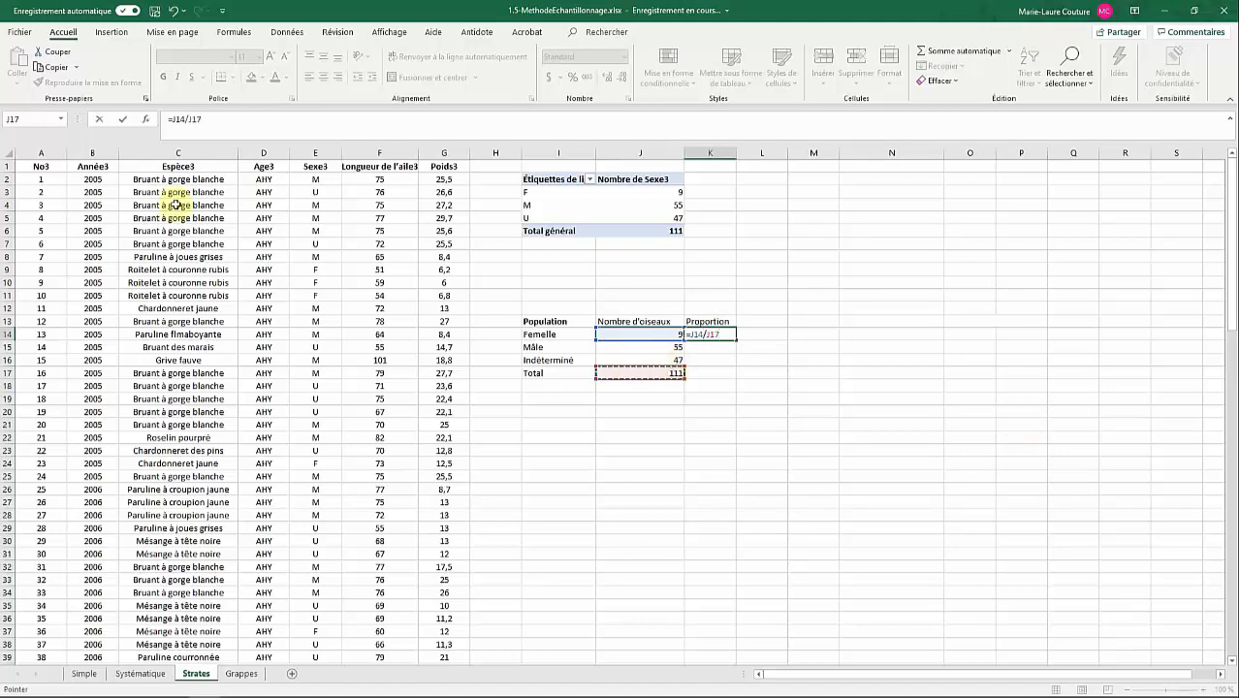
click(189, 119)
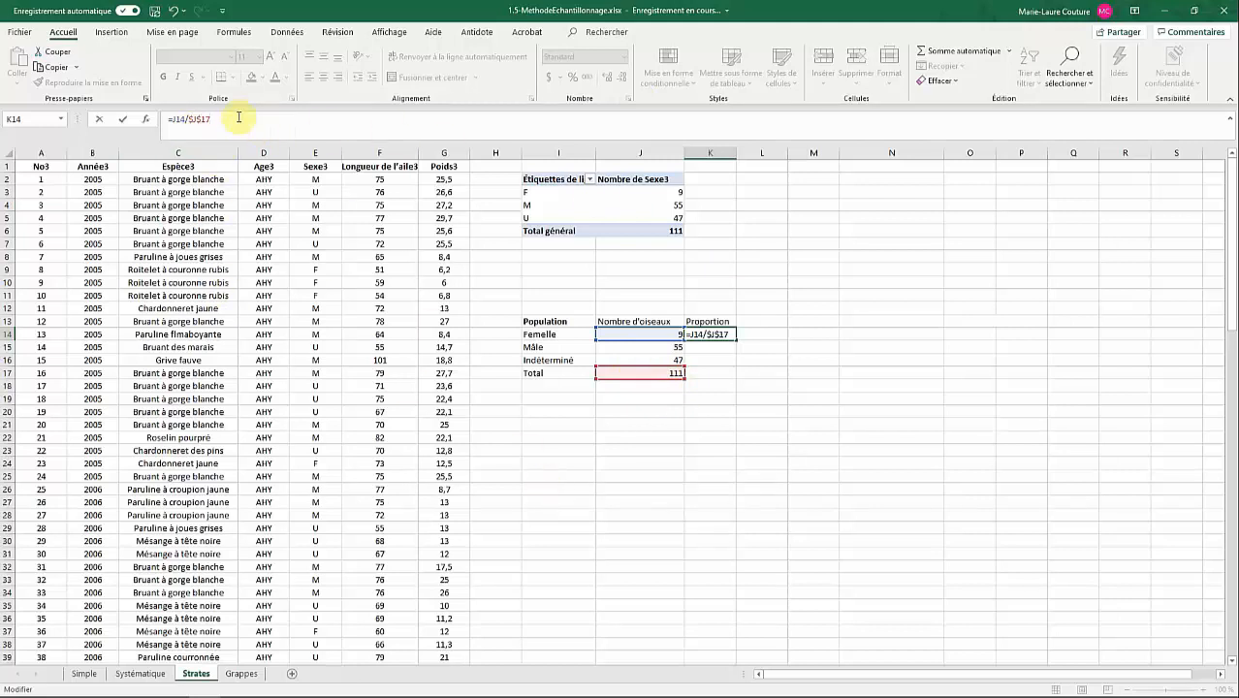
key(ctrl+Return)
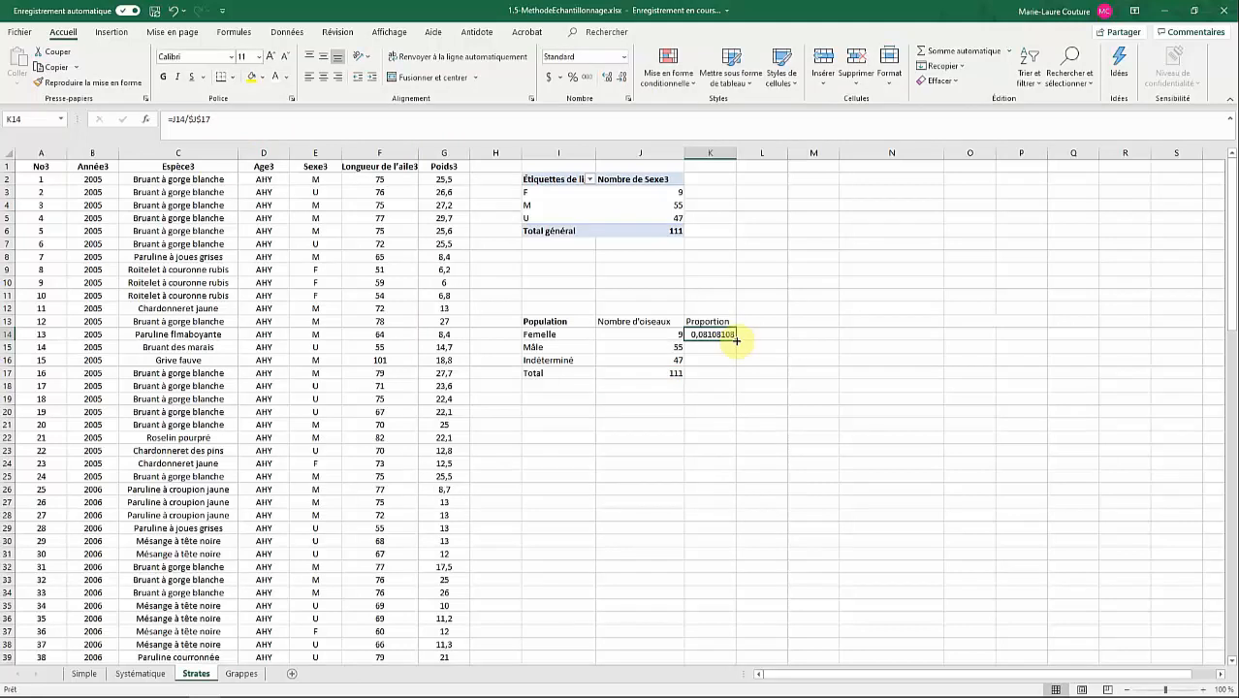
drag(737, 341, 737, 369)
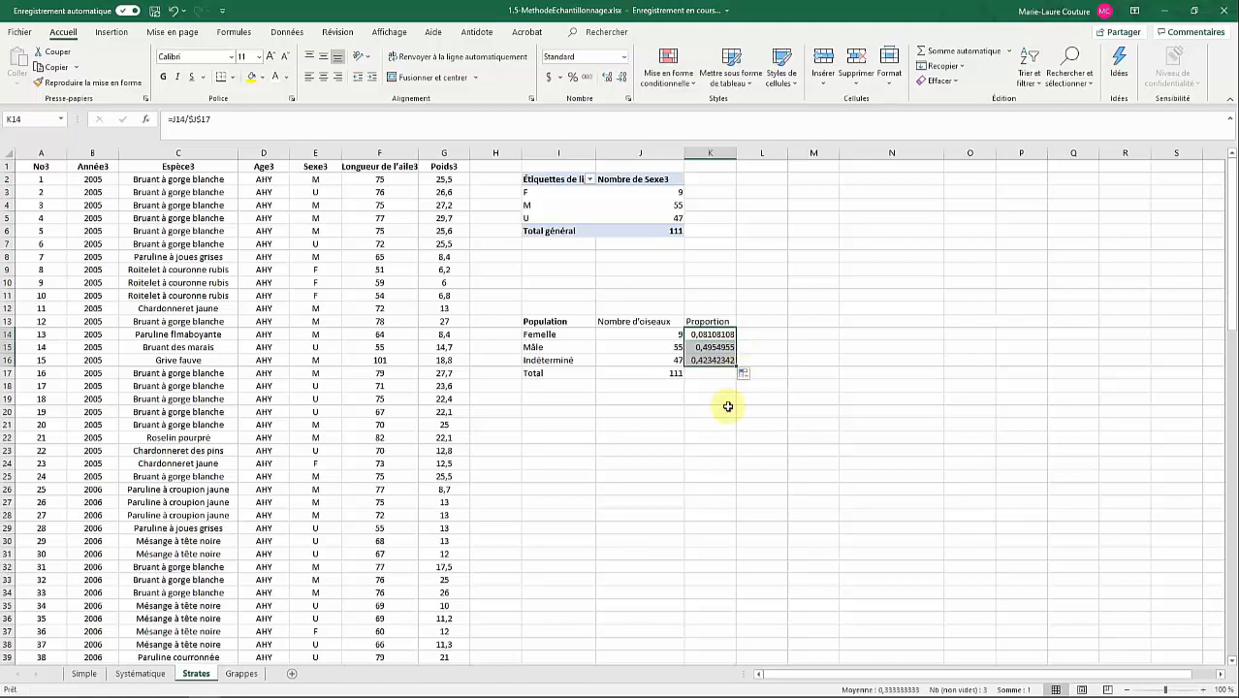
click(718, 423)
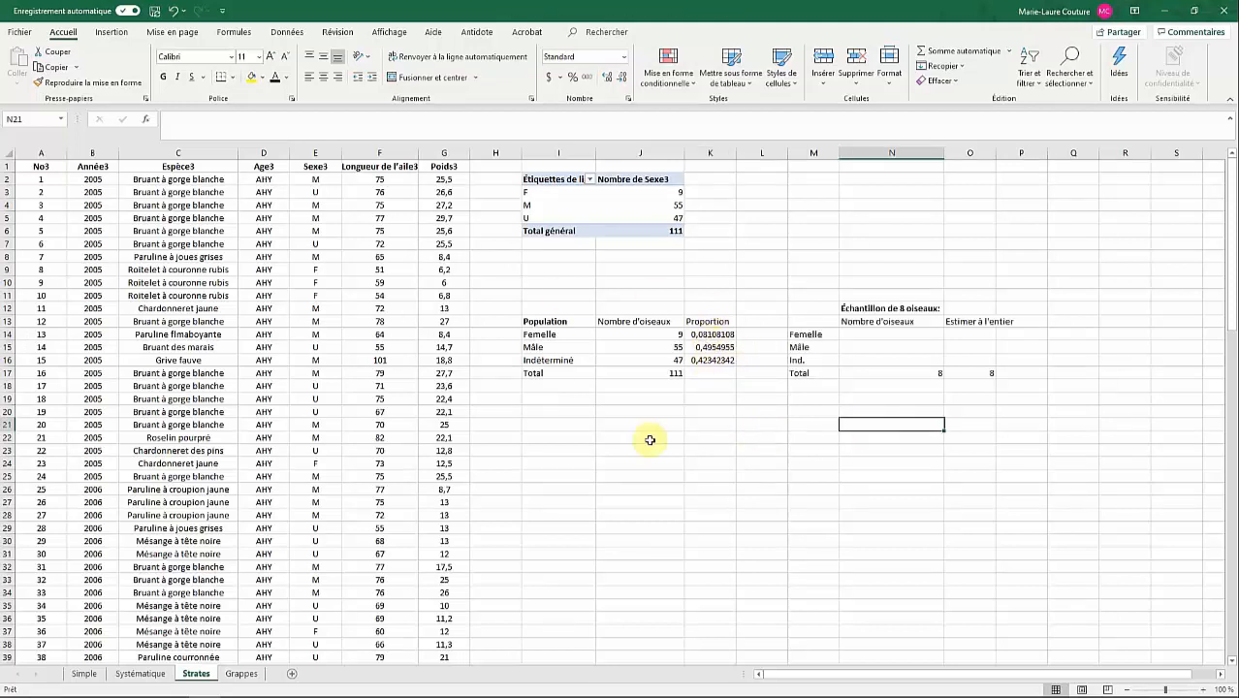
click(722, 336)
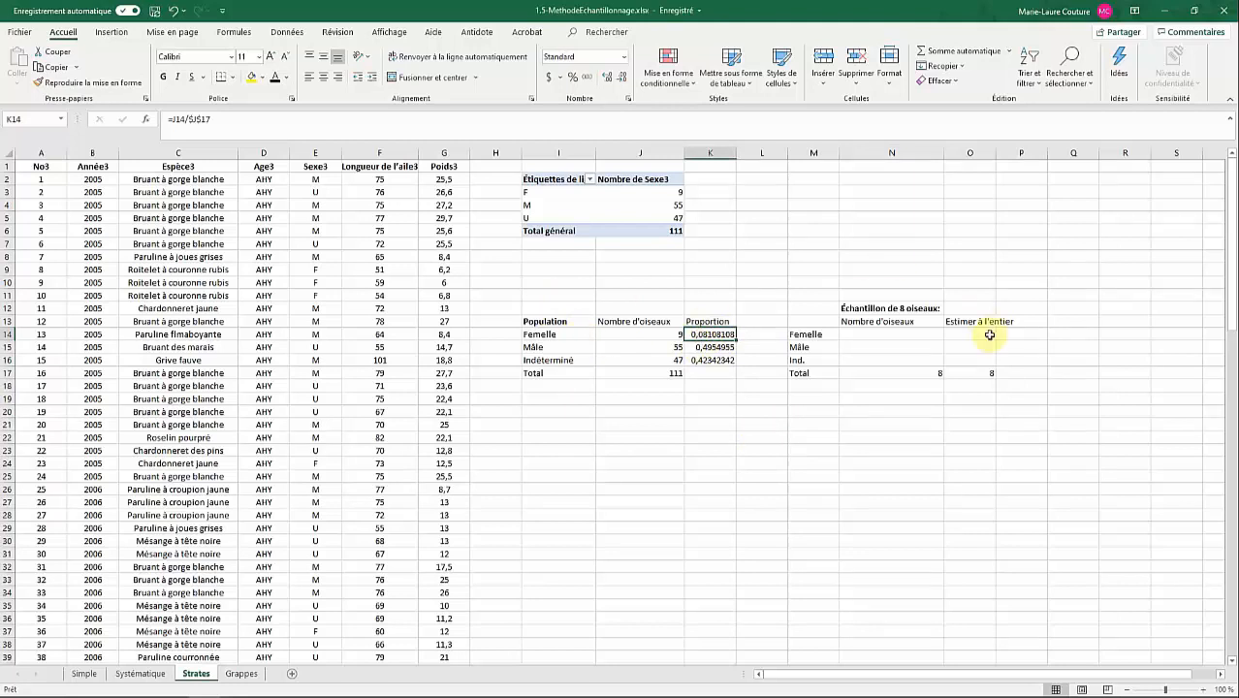
click(802, 441)
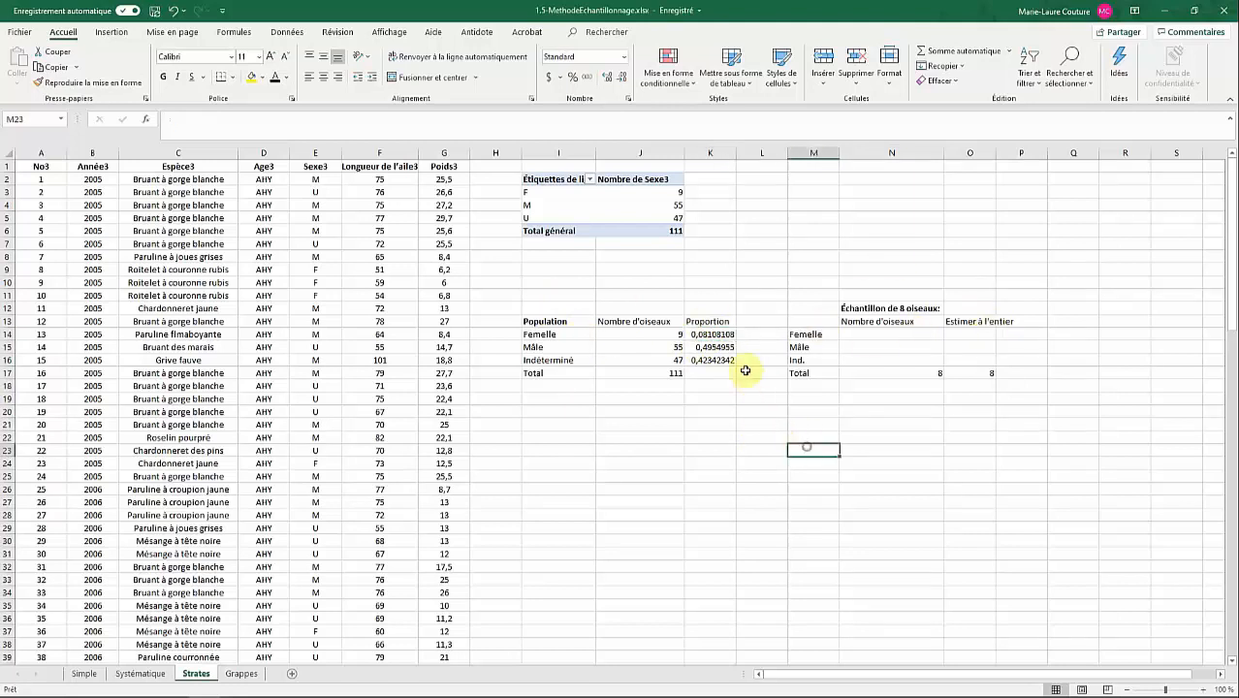
click(725, 333)
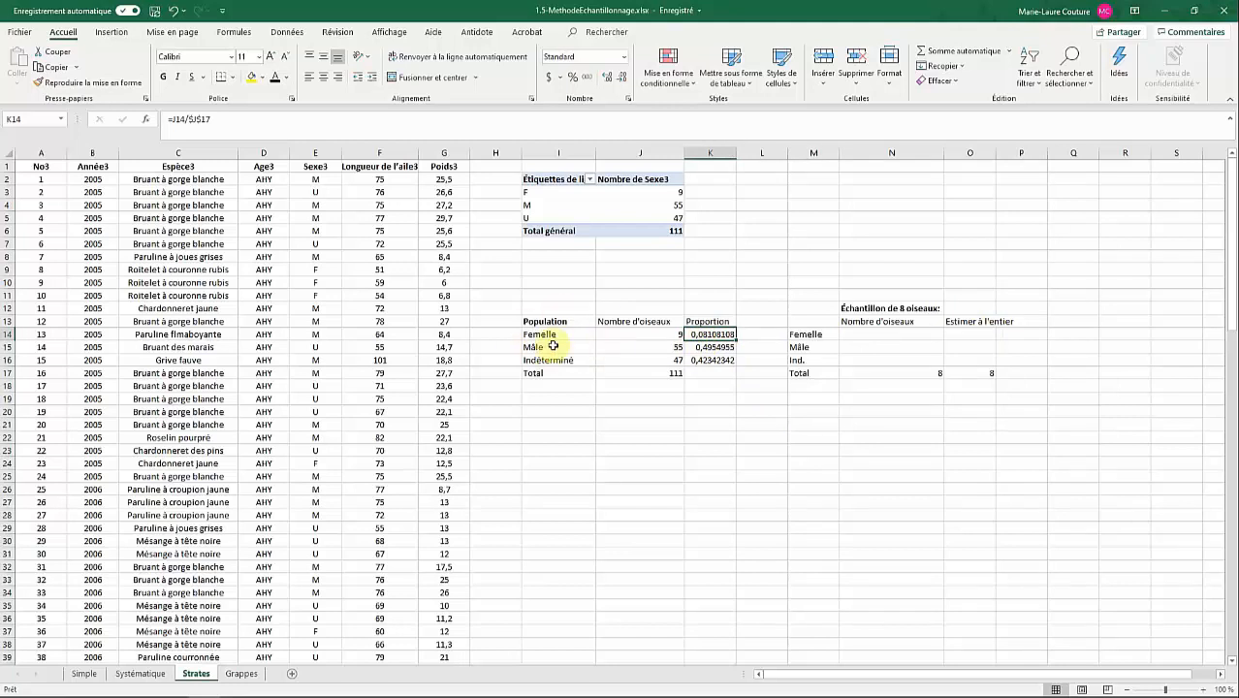
click(970, 338)
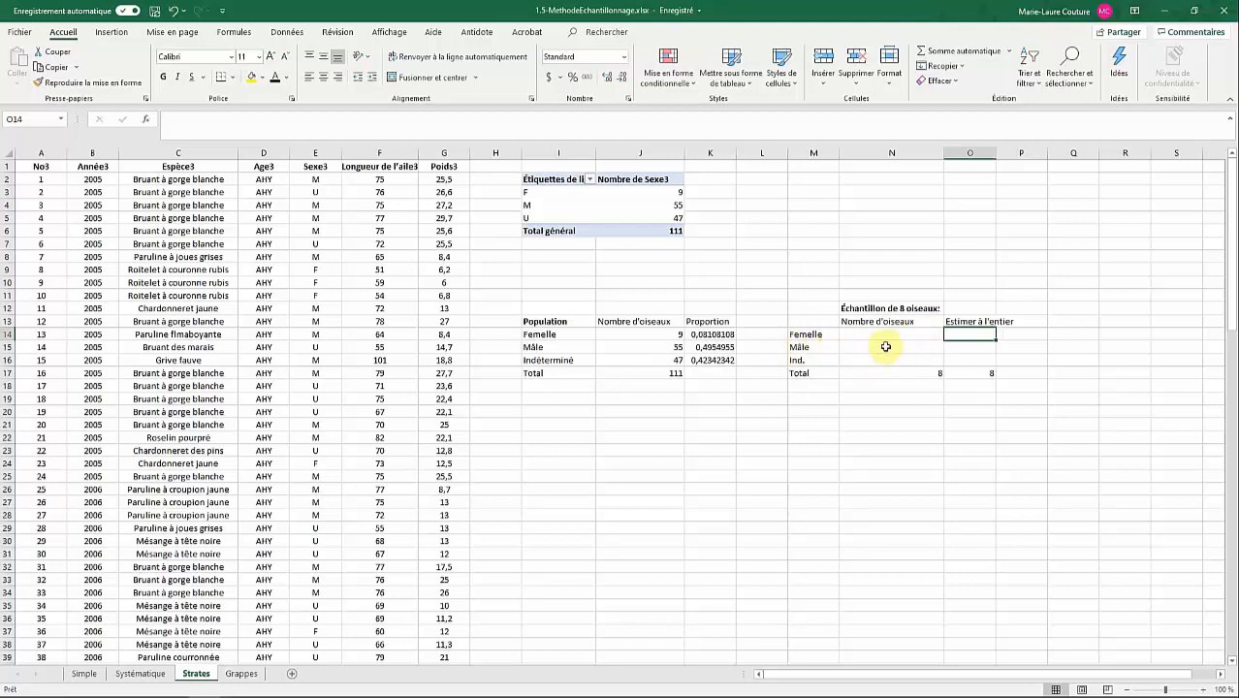
click(902, 372)
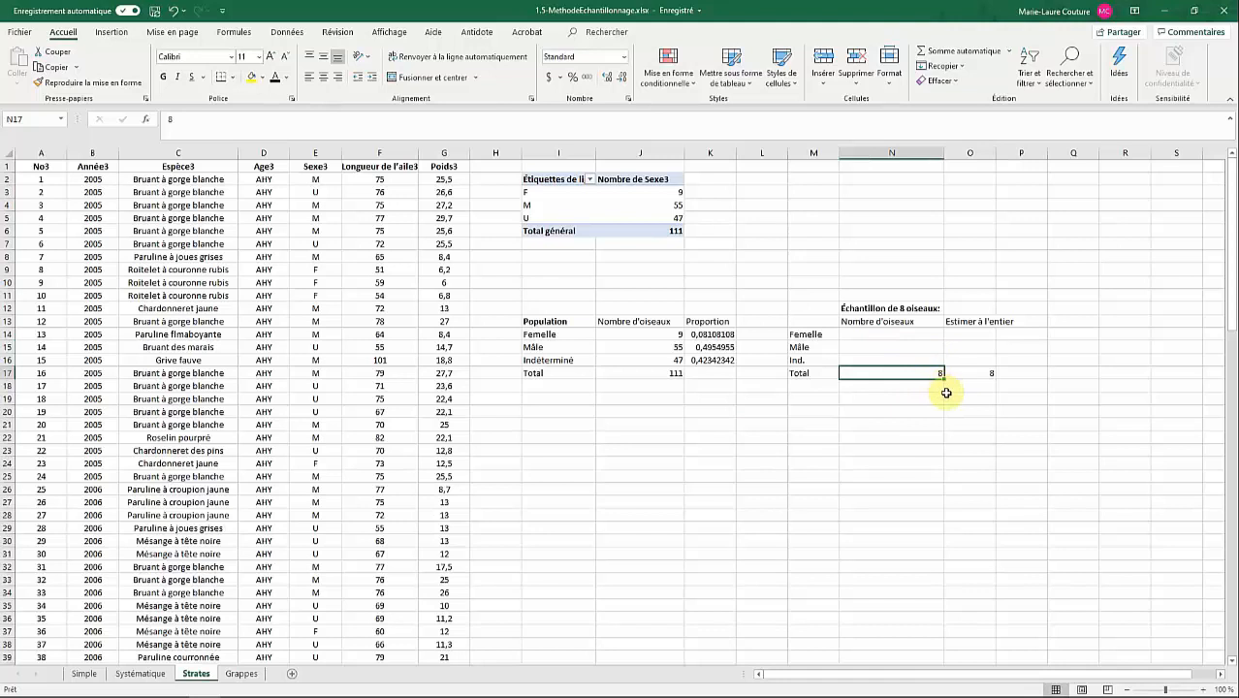
- Calculate the sample's number of birds per sex by entering =K14*$N$17 in N14 and filling it down to N16
click(861, 335)
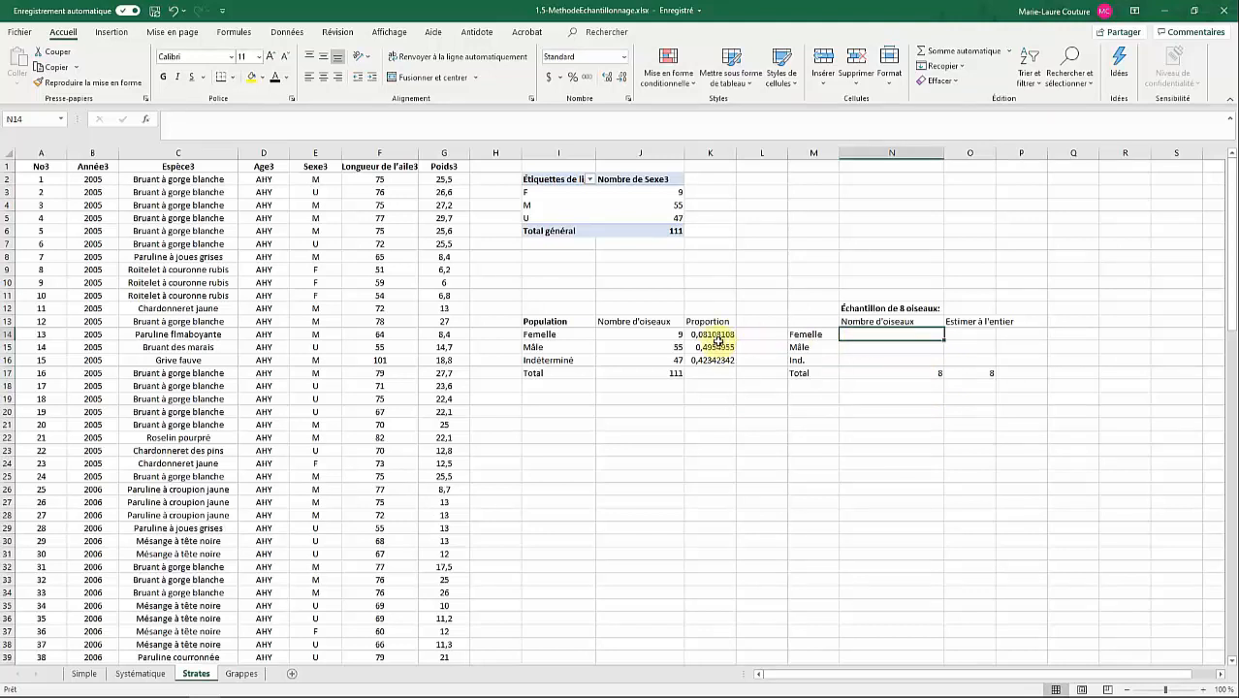
text(=)
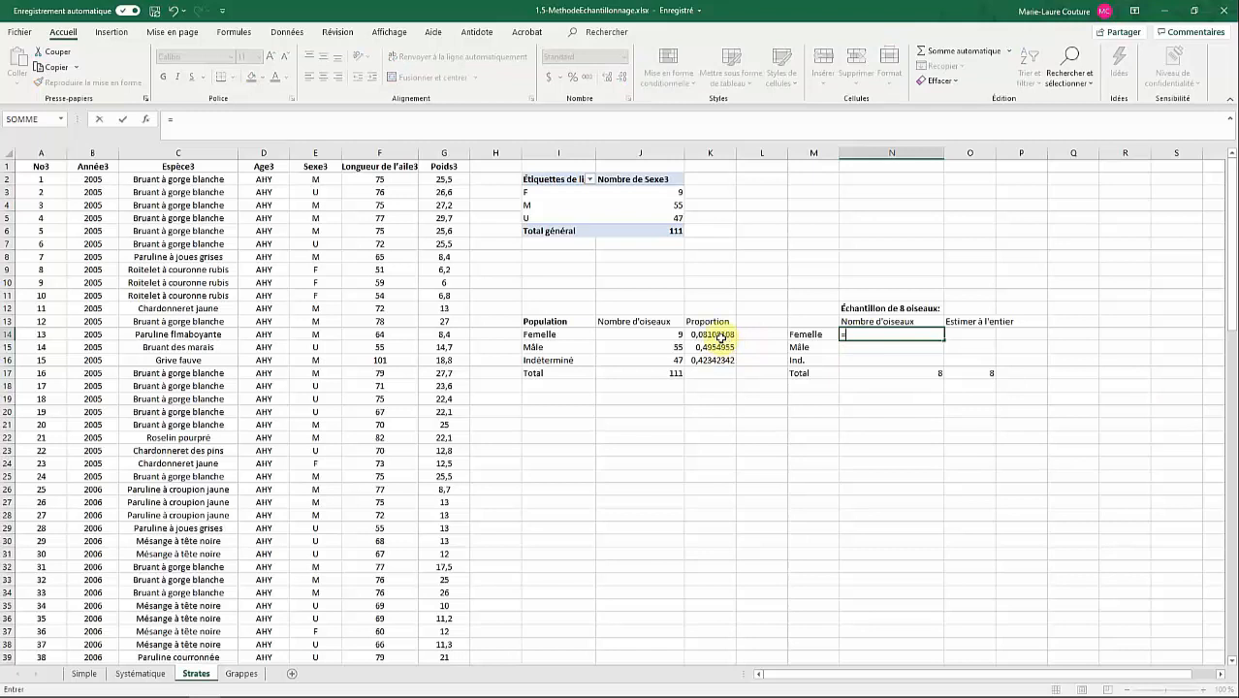
click(720, 336)
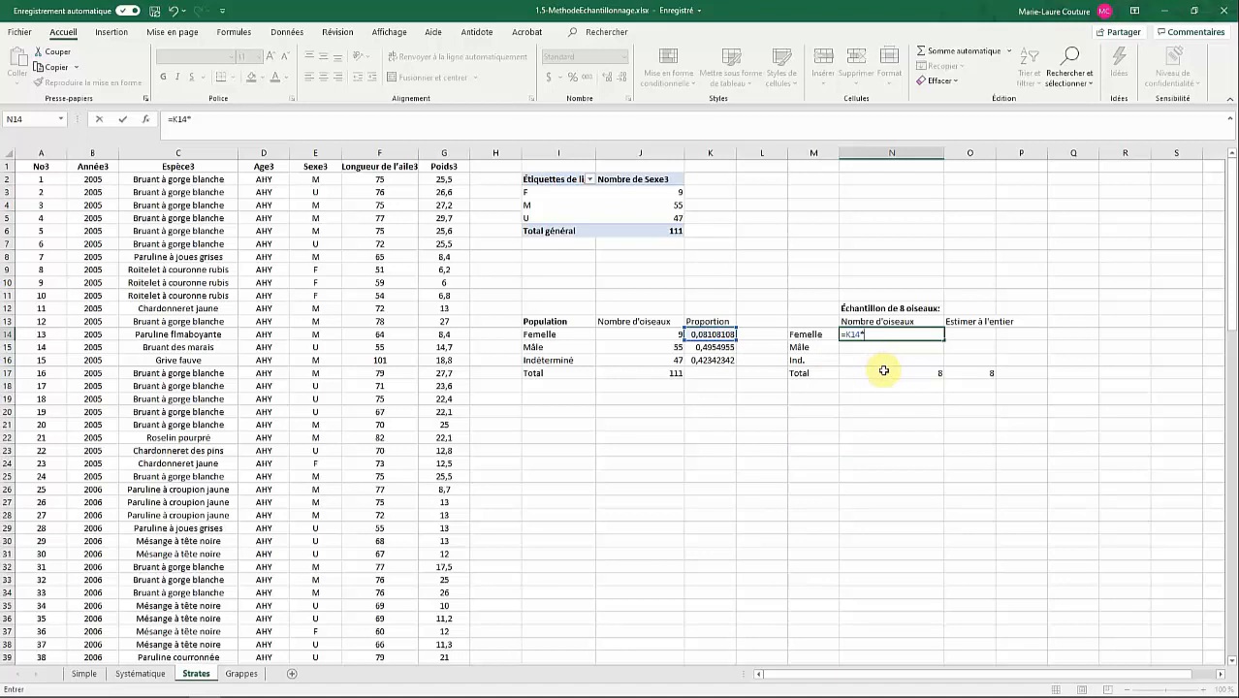
click(883, 374)
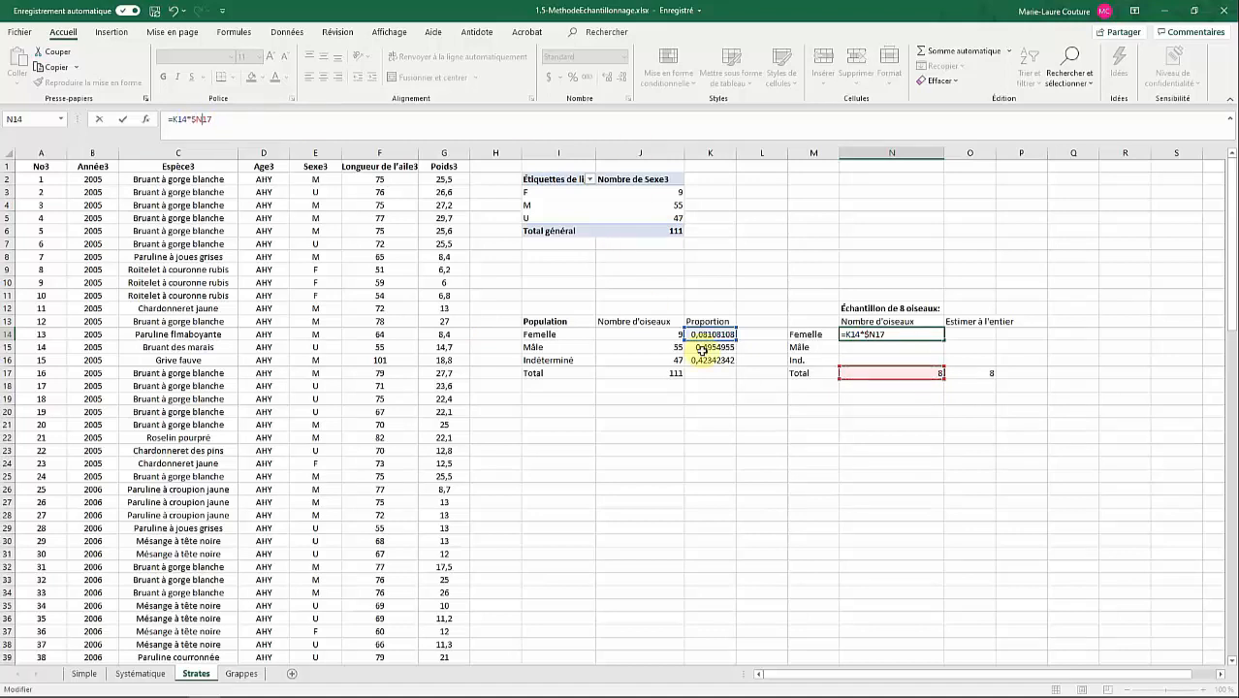
key(ctrl+Return)
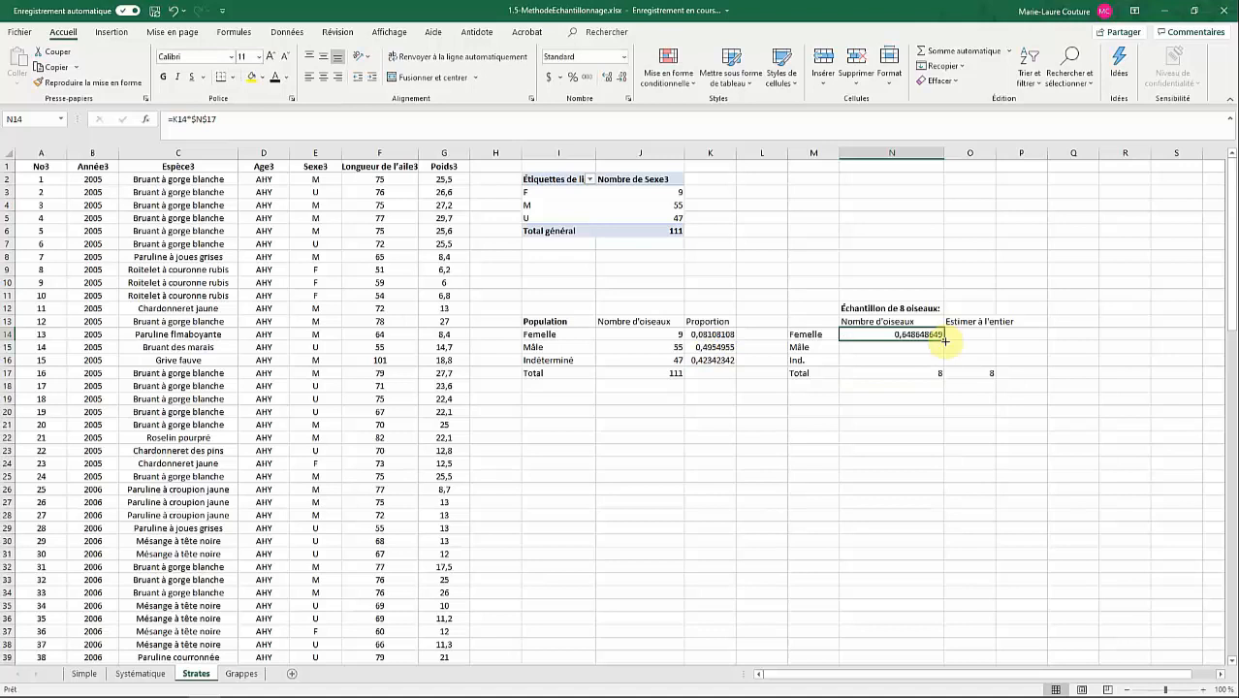
drag(945, 340, 947, 363)
click(930, 419)
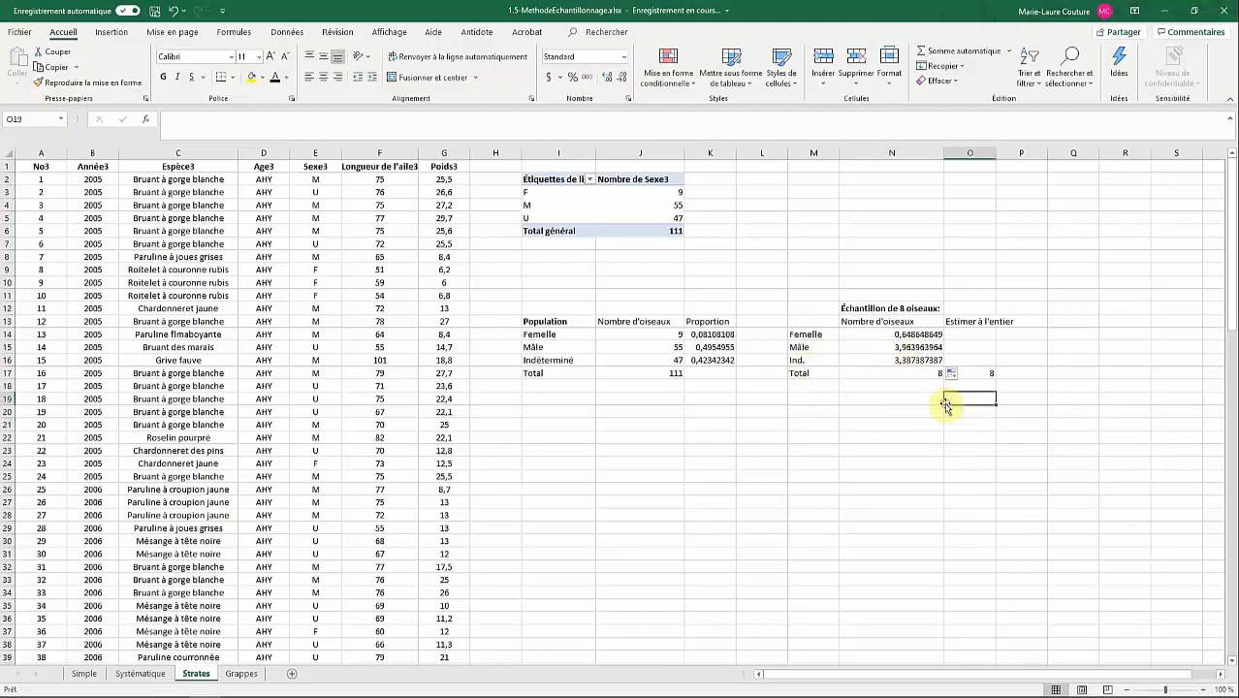
- Enter the whole-number estimates 1 for Femelle, 4 for Mâle and 3 for Ind. in cells O14:O16
double_click(960, 335)
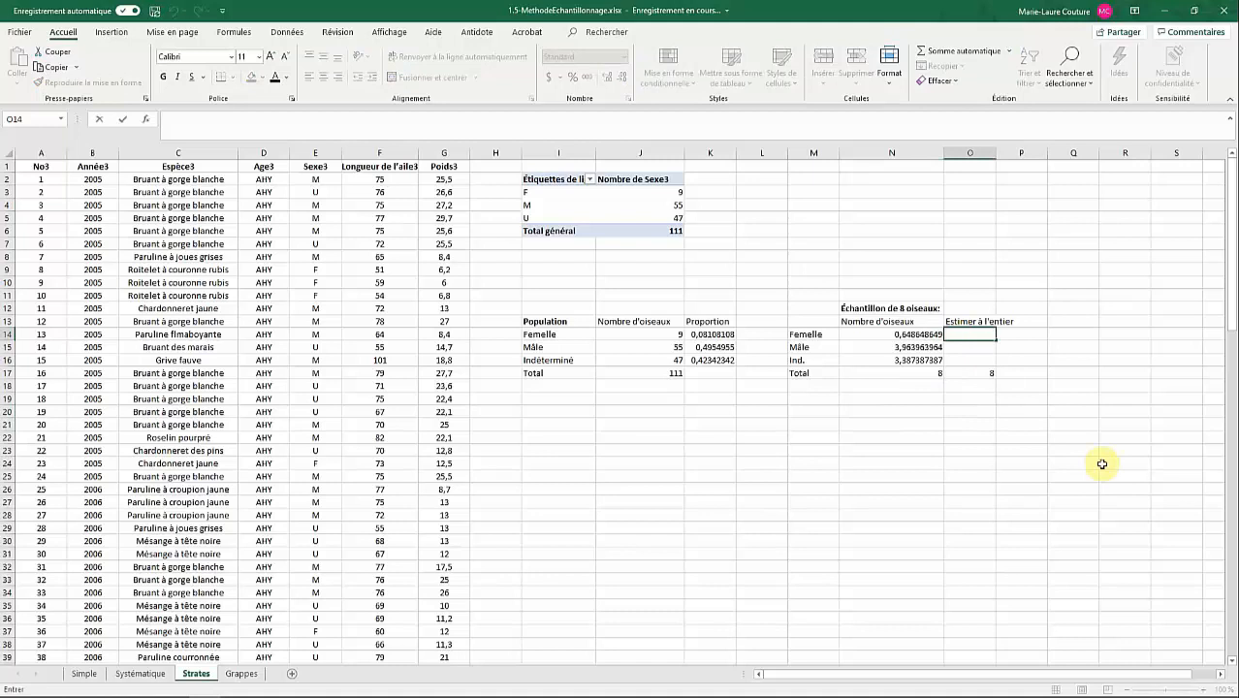
text(=)
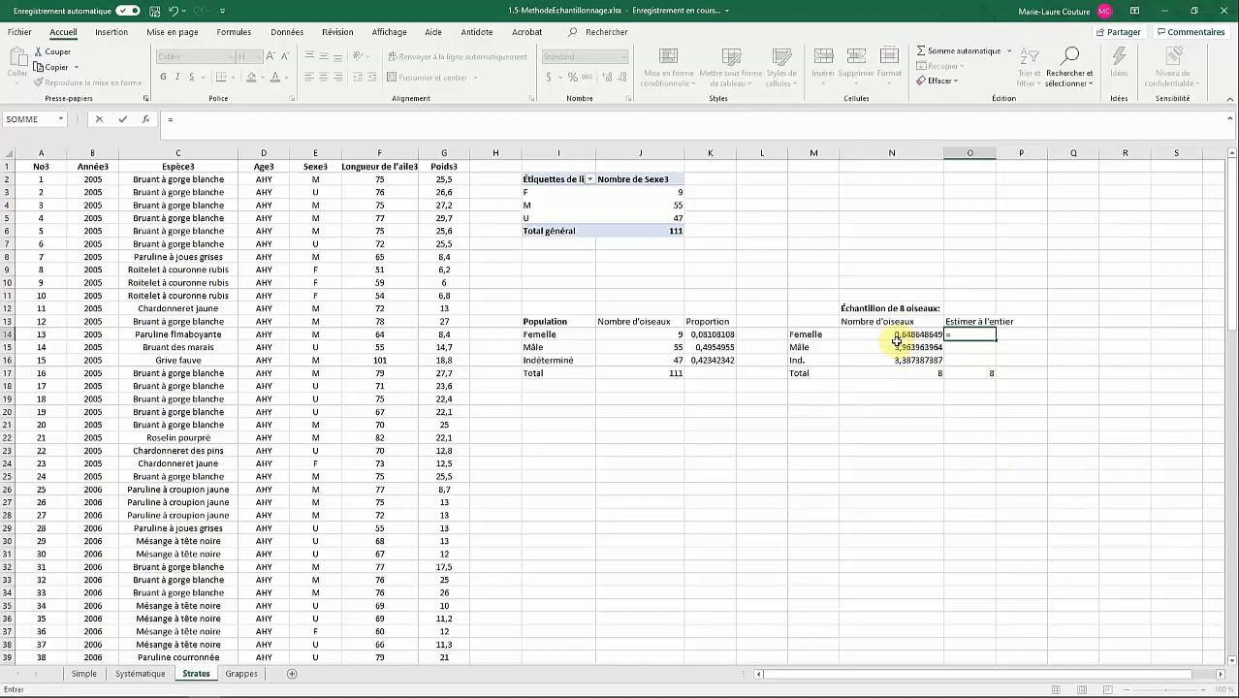
click(962, 337)
text(1)
key(Return)
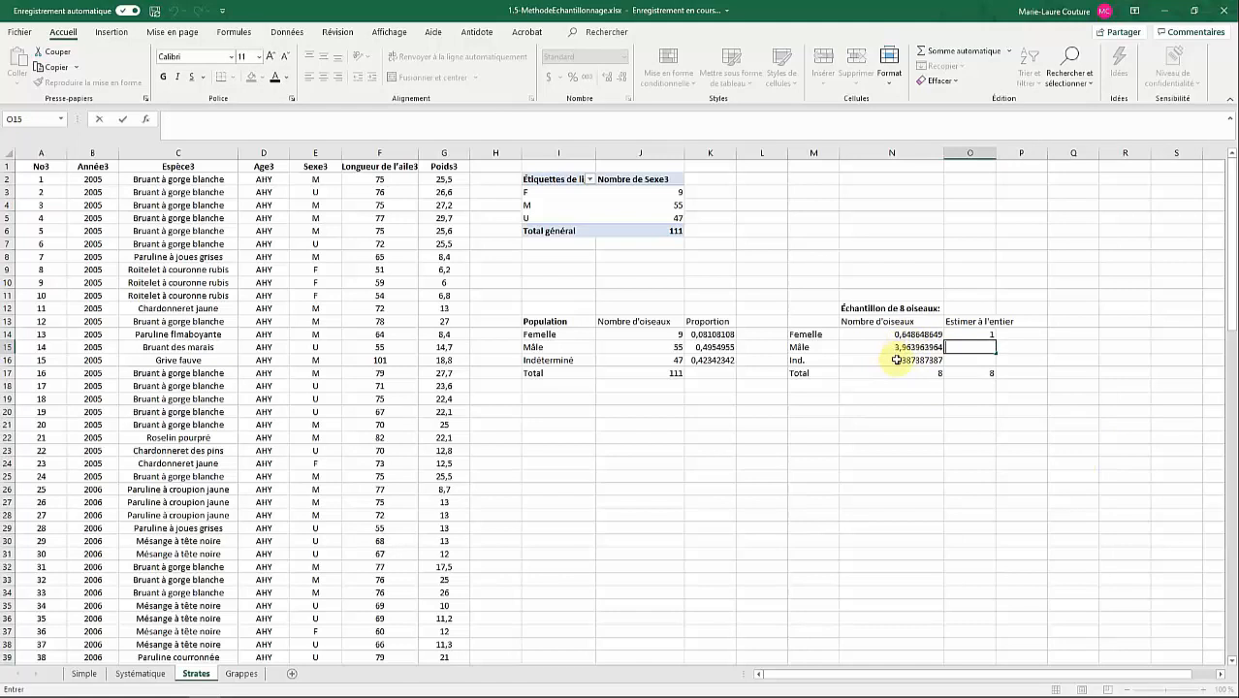
double_click(971, 351)
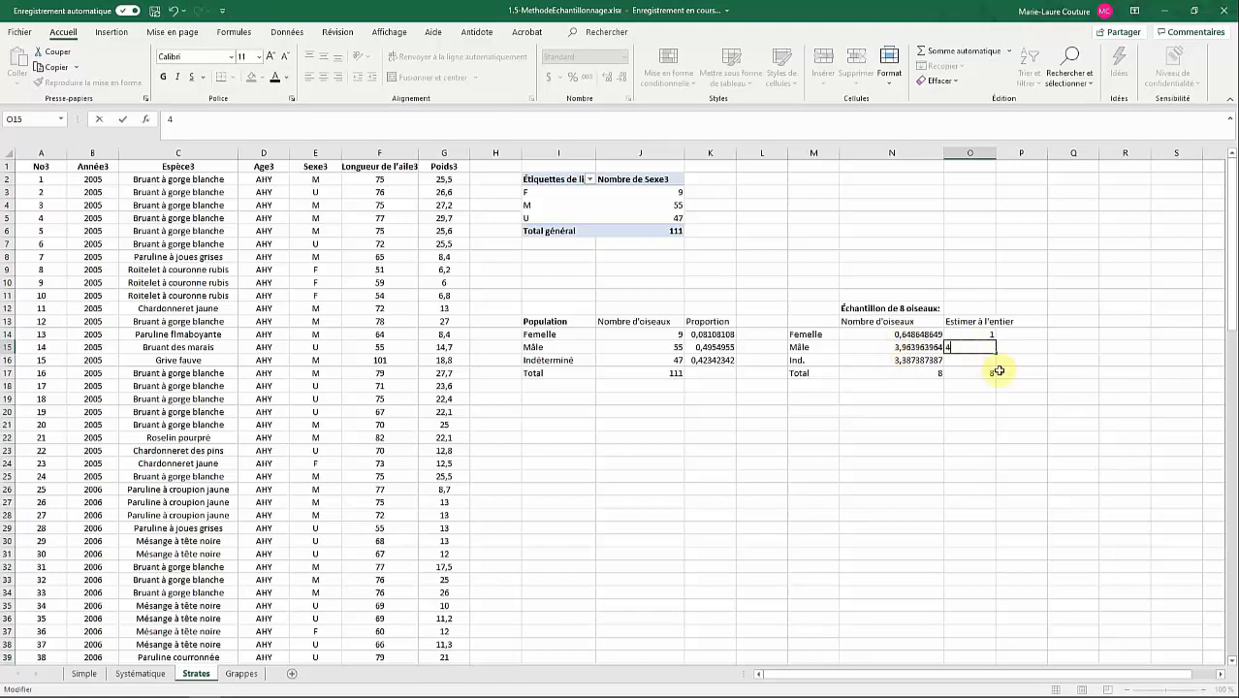
key(Return)
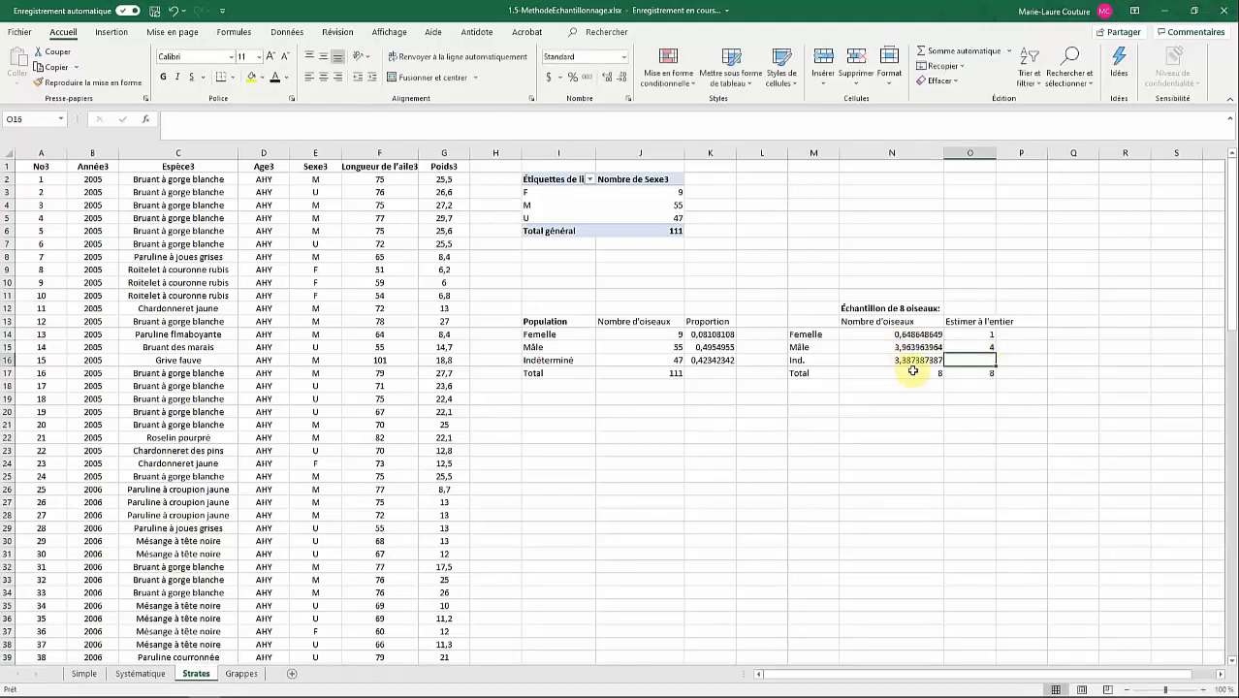
click(979, 368)
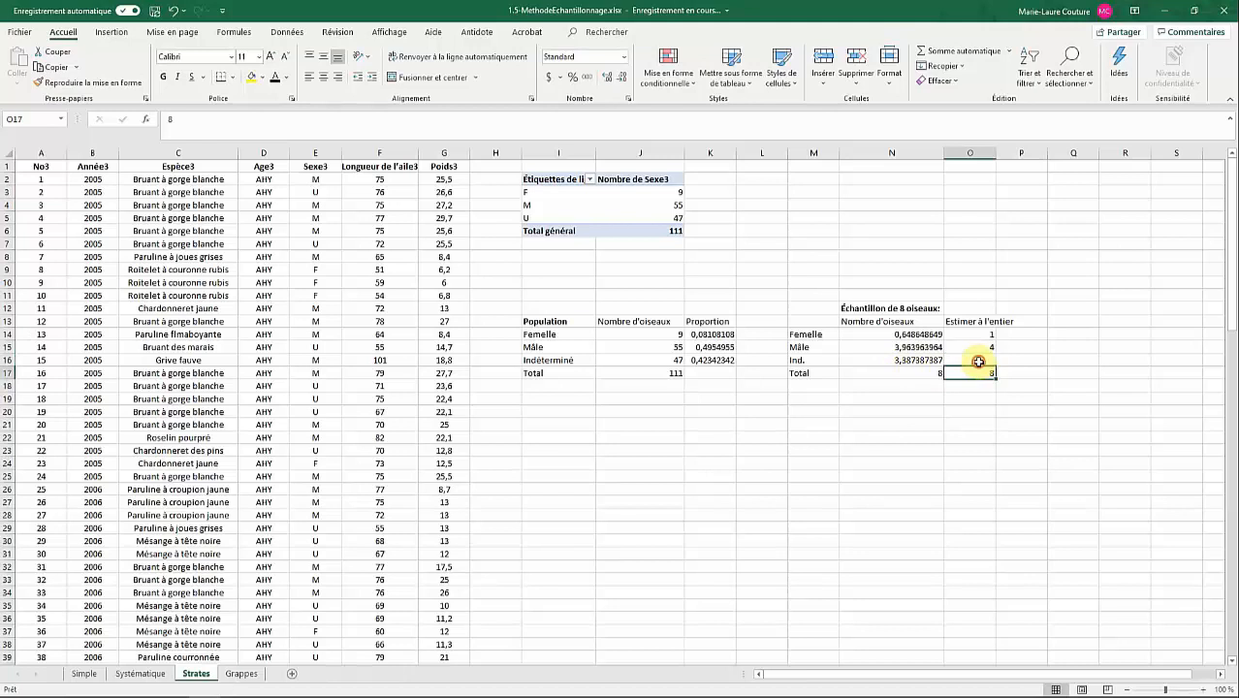
click(978, 361)
text(3)
key(Return)
key(Return)
key(Return)
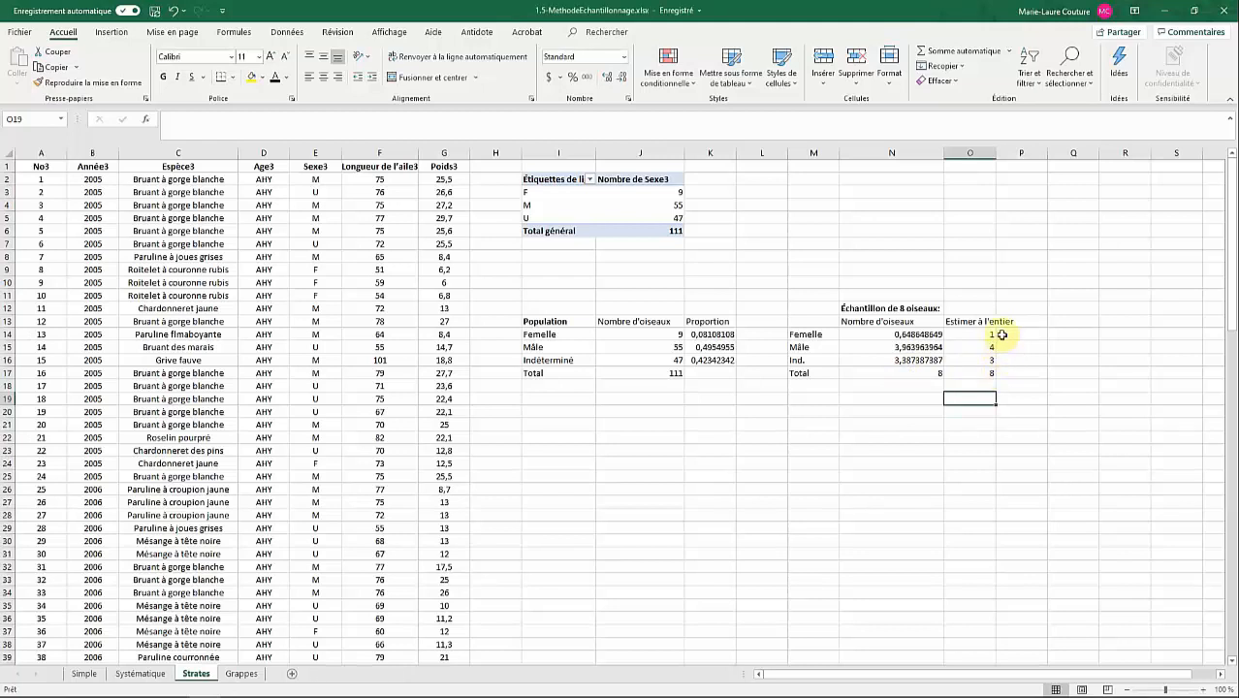
click(1004, 335)
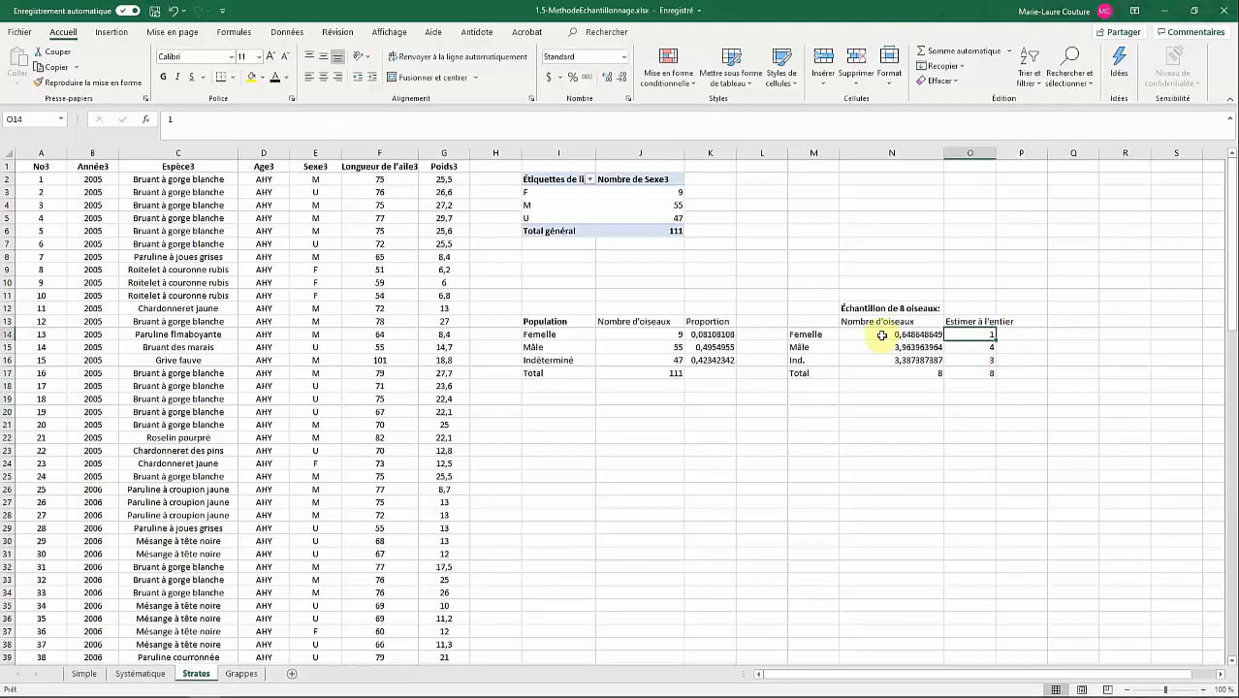
click(973, 347)
click(974, 360)
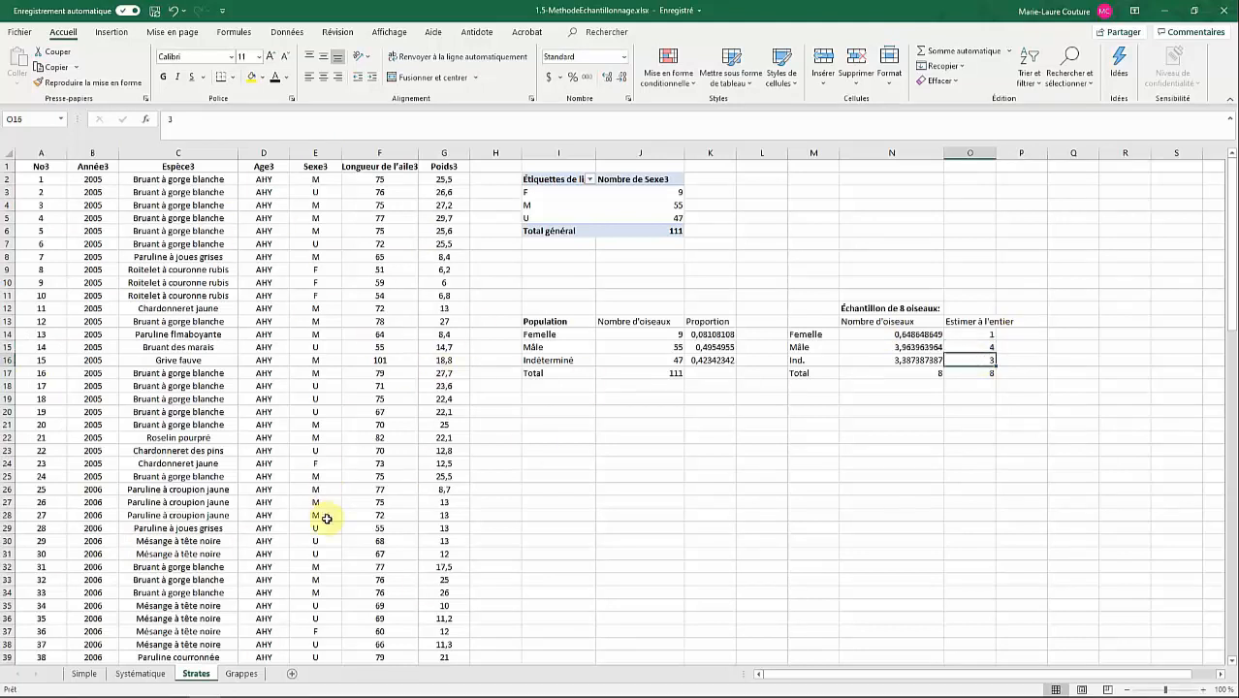
click(842, 413)
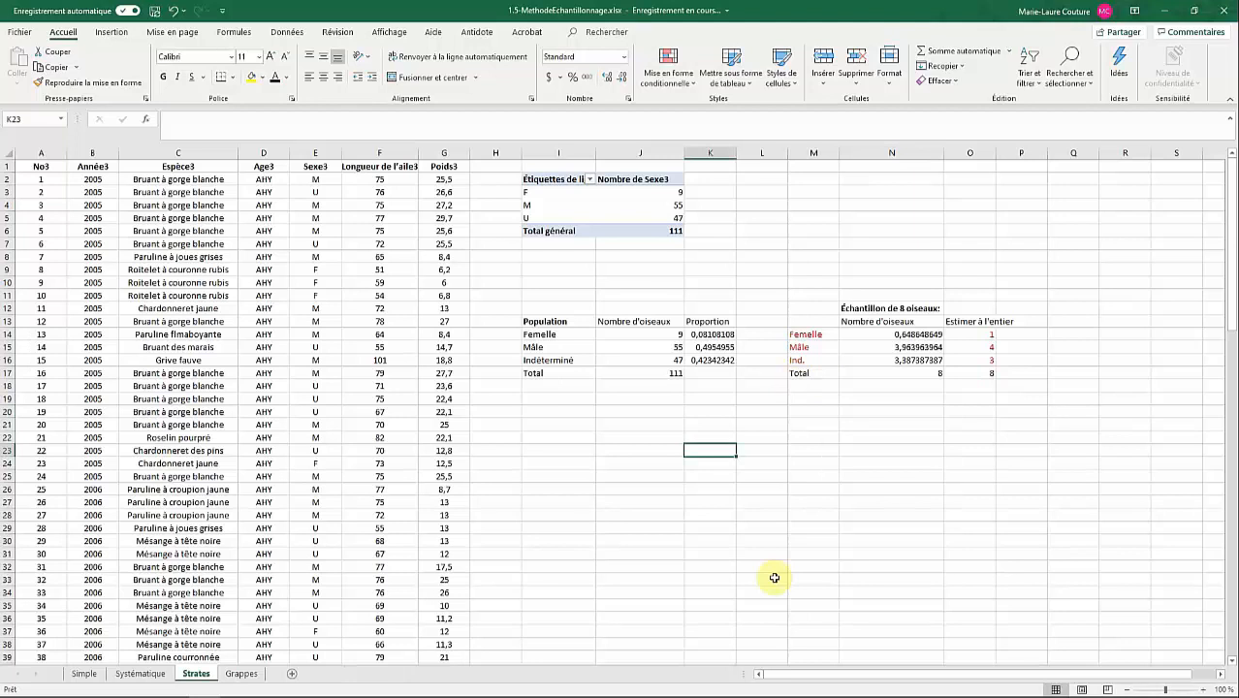
click(152, 178)
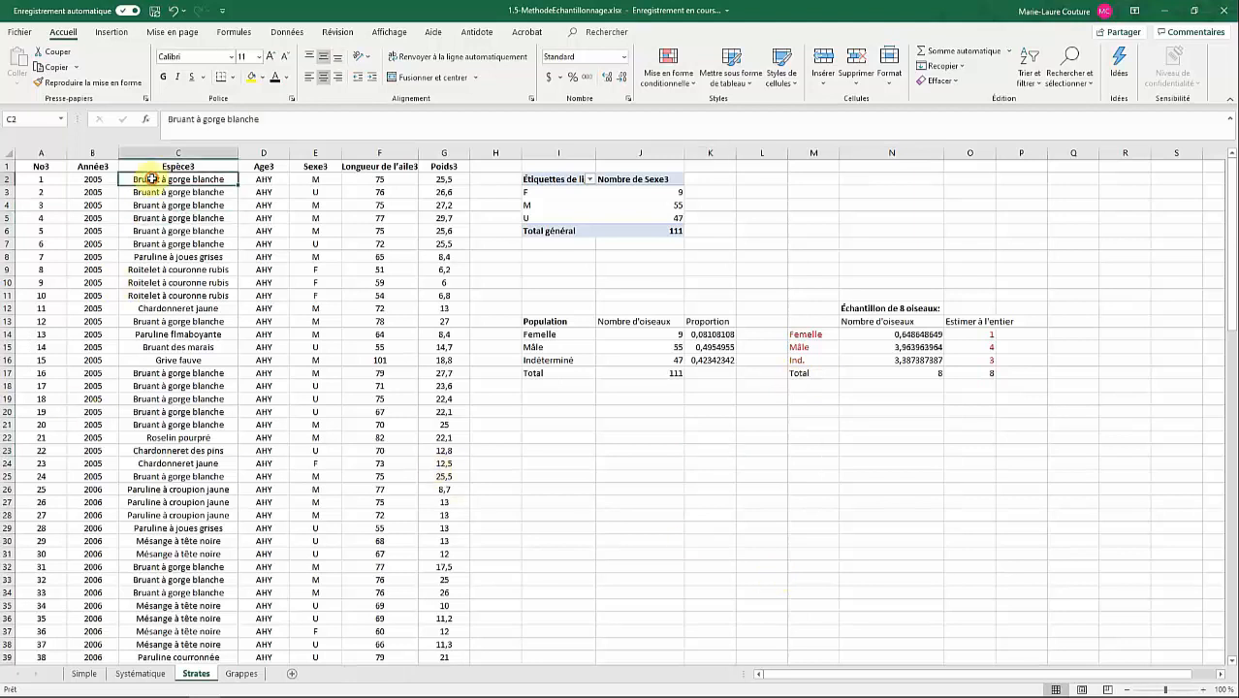
click(196, 193)
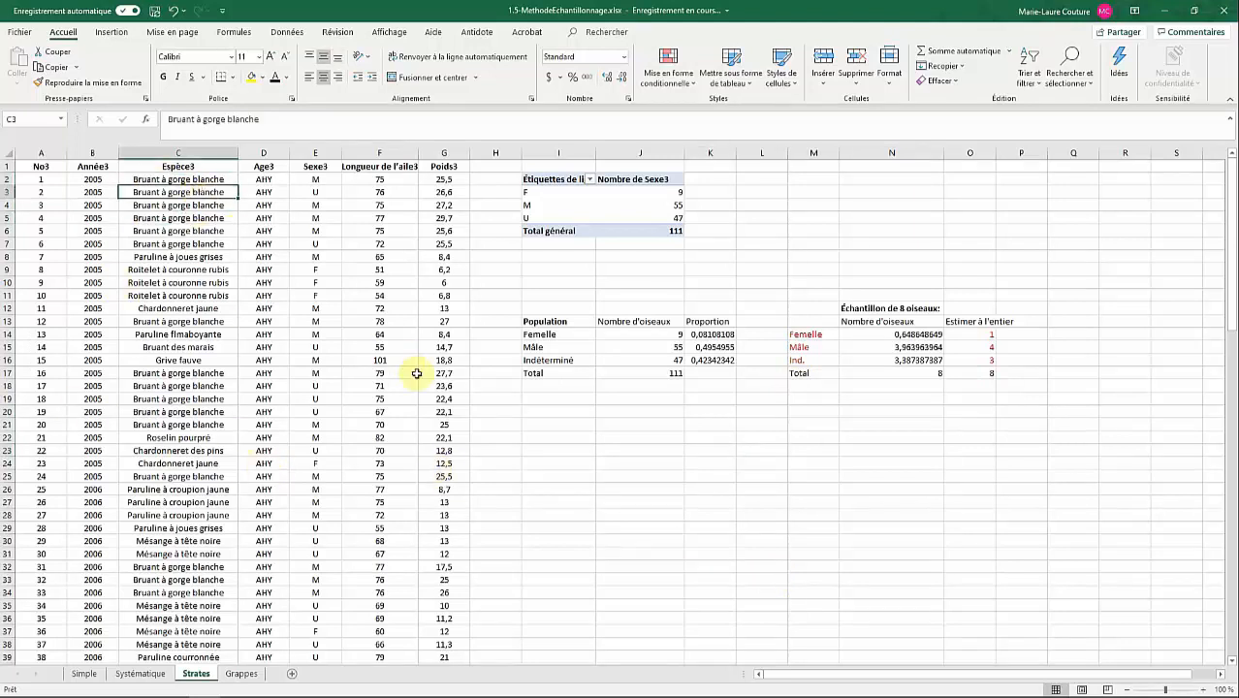
- Insert a new column before the No3 column and enter Aléatoire as its header in A1
click(51, 152)
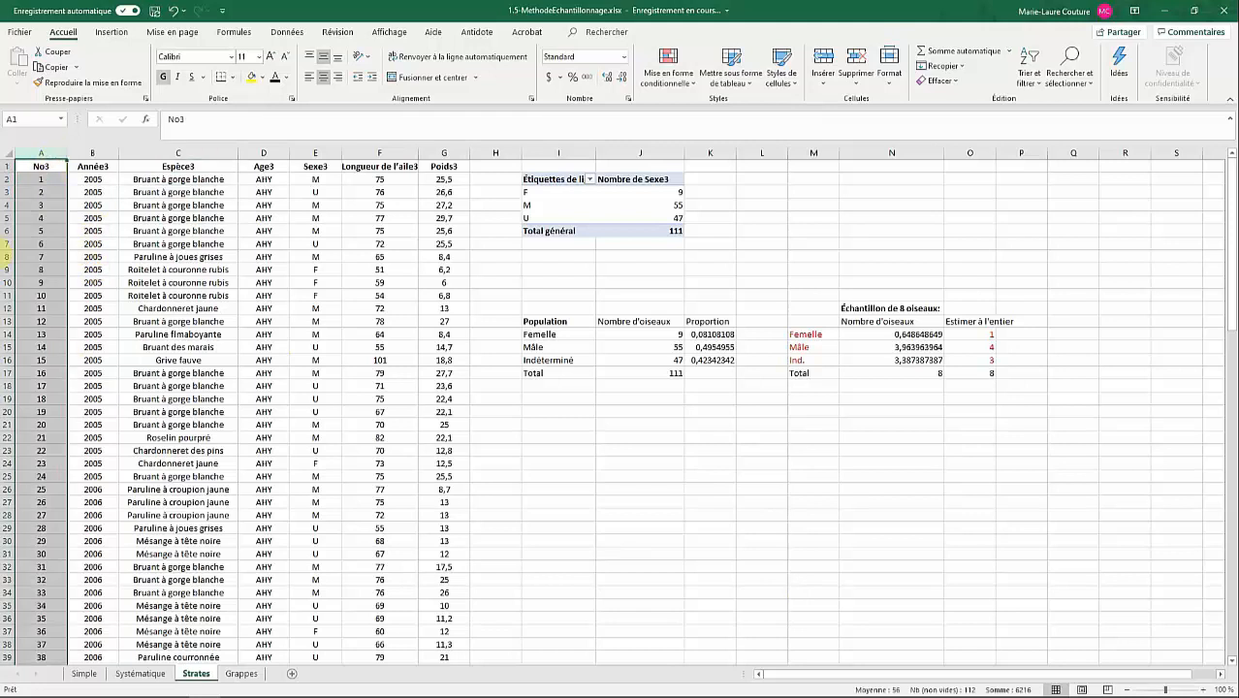
right_click(59, 153)
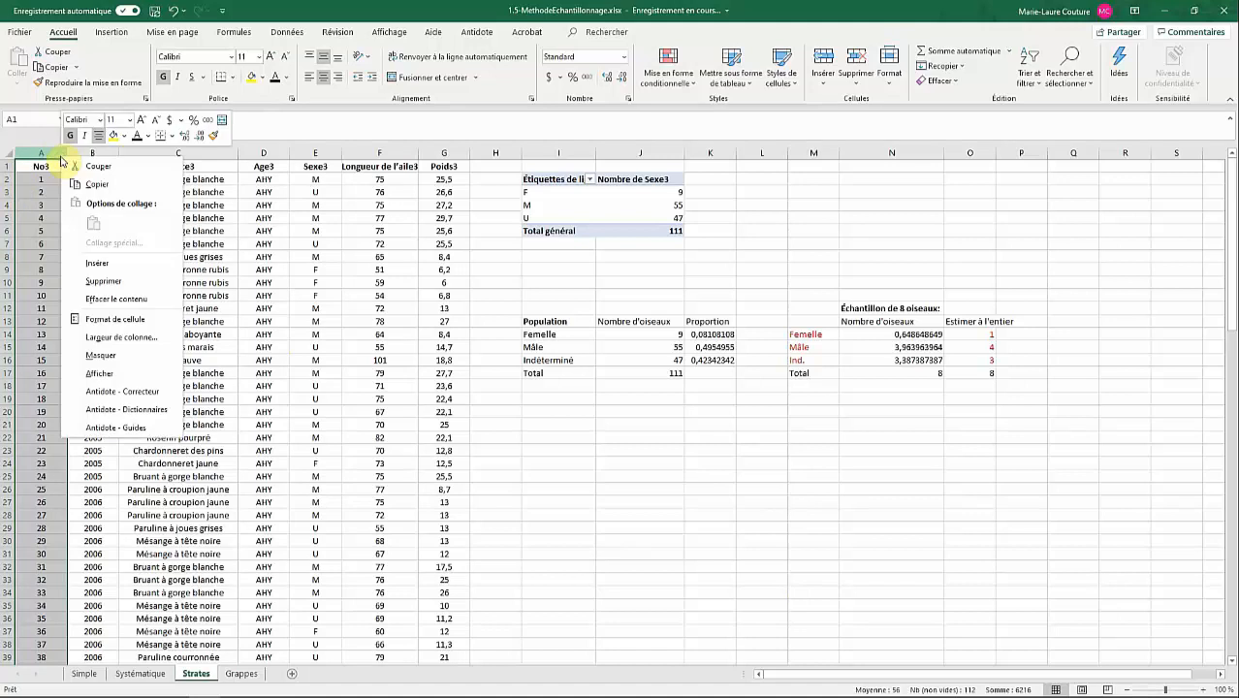
click(97, 262)
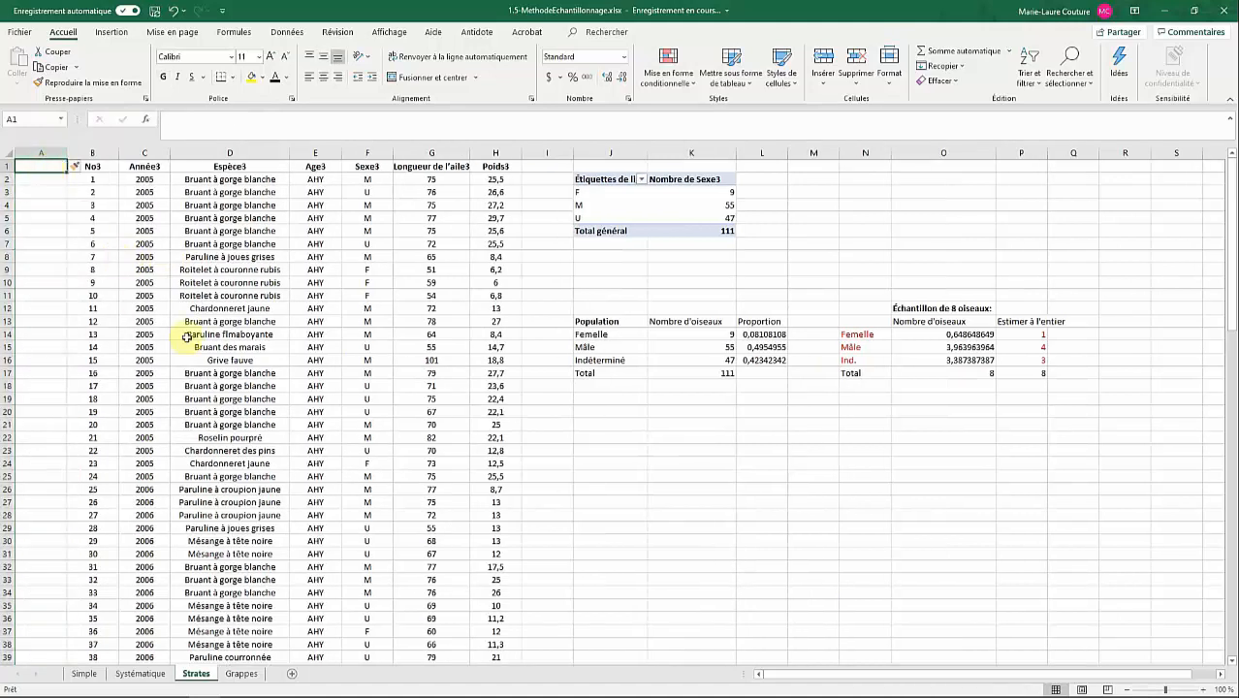
text(Aléatoire)
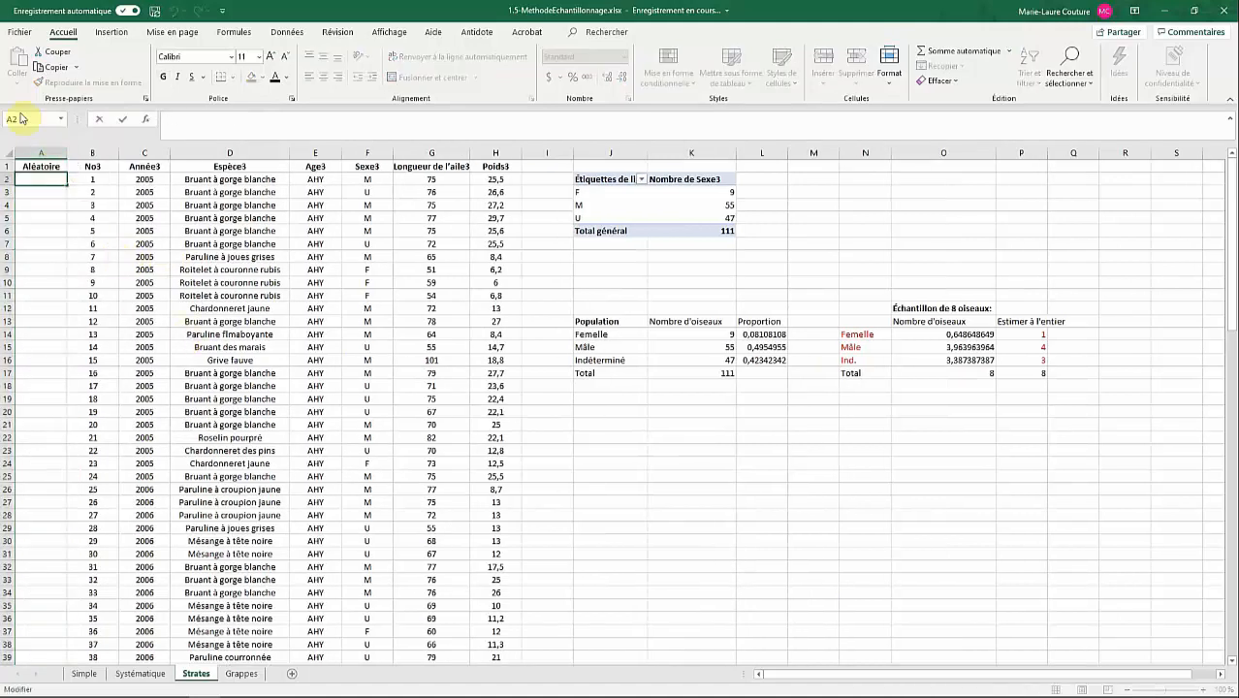
key(Return)
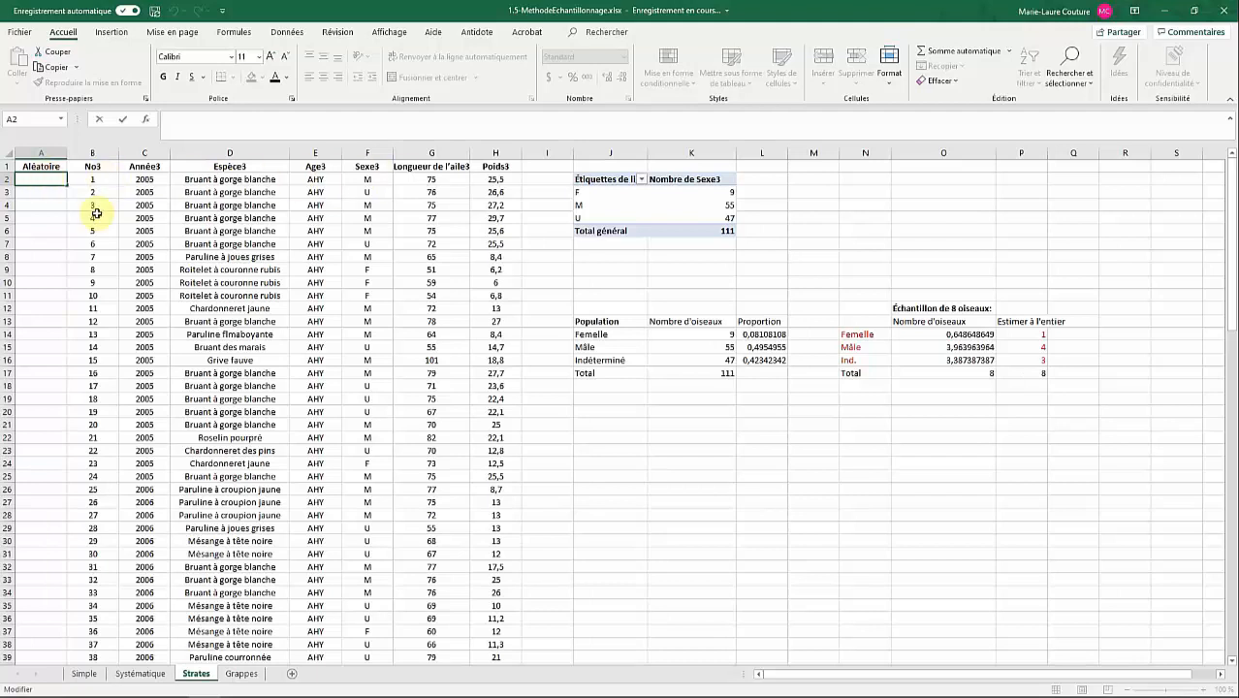
- Enter the formula =ALEA() in A2 and fill it down the Aléatoire column to the last bird row
text(=alea)
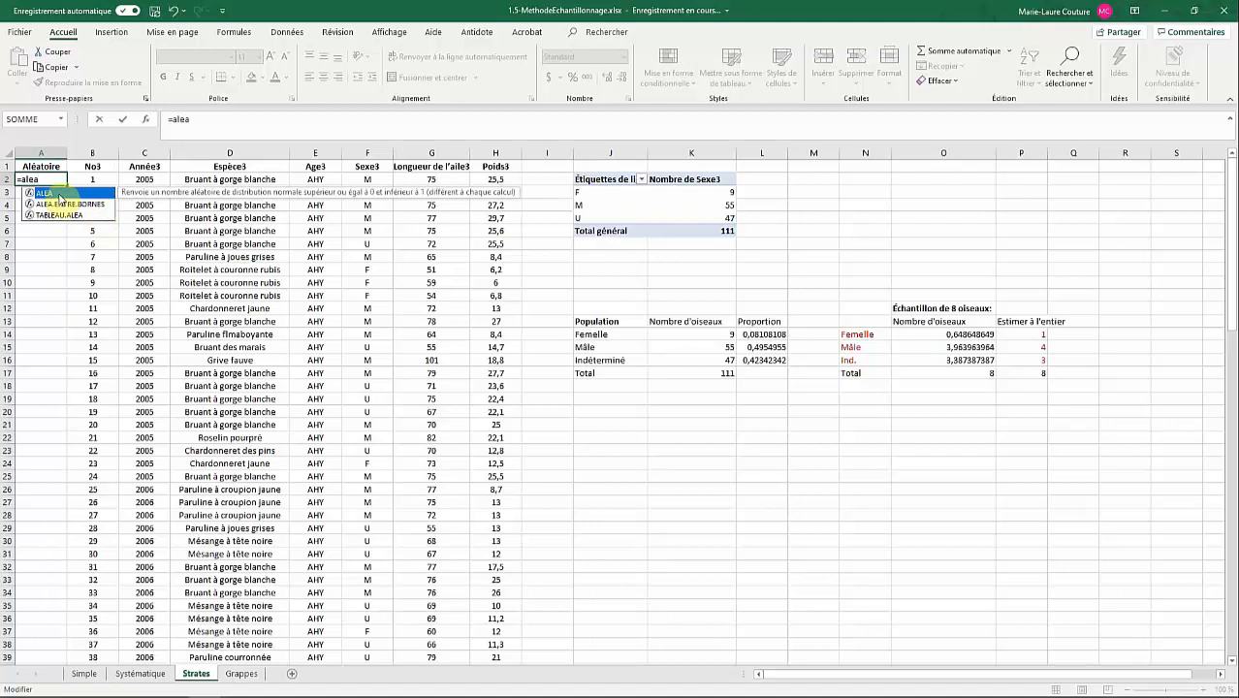
double_click(60, 193)
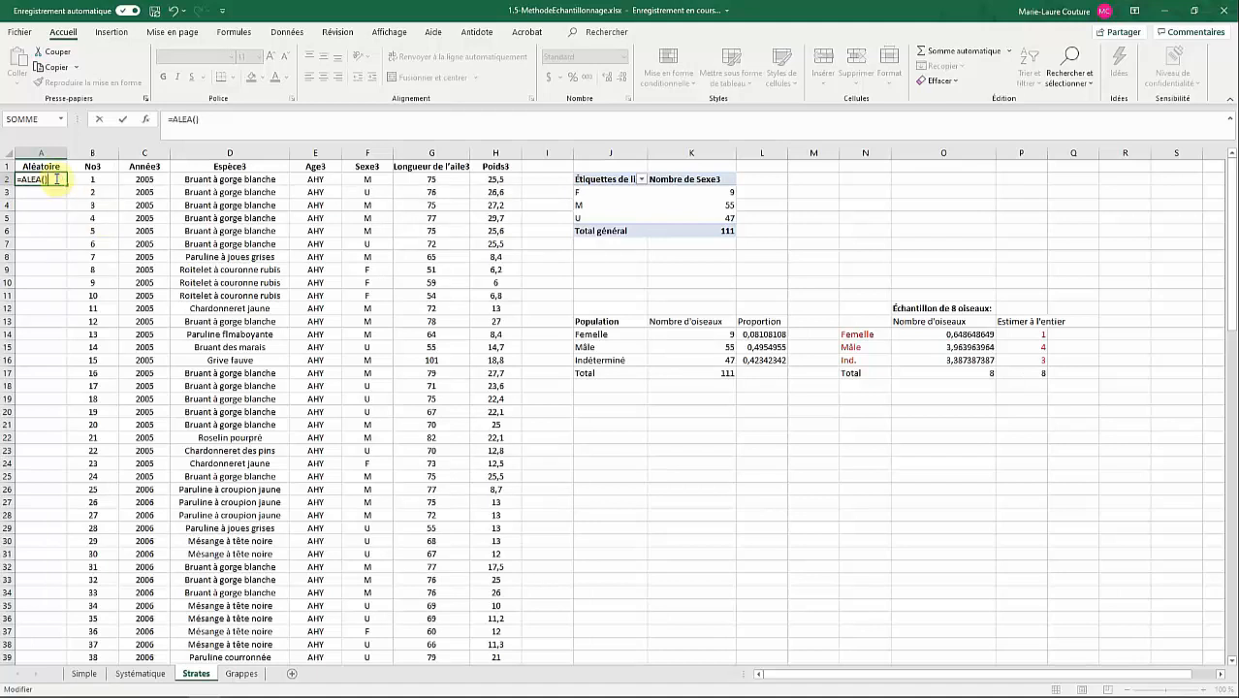
text())
key(Return)
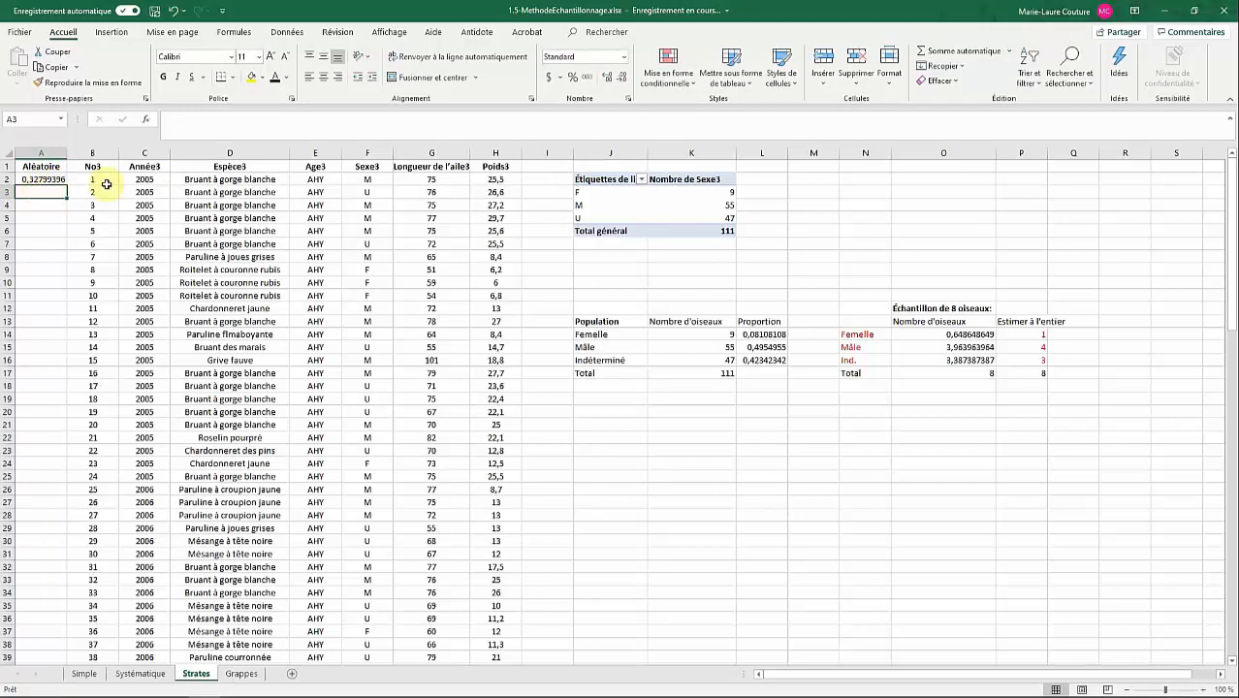
click(45, 179)
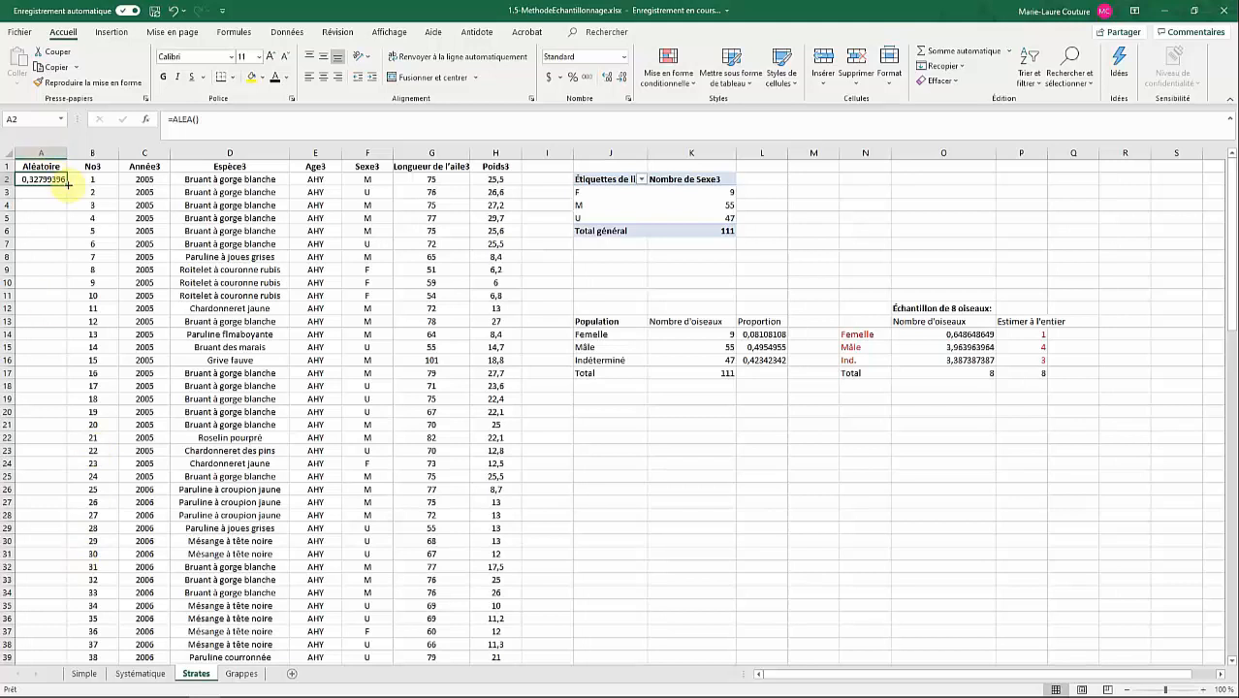
drag(68, 183, 74, 663)
scroll(116, 325, up, 18)
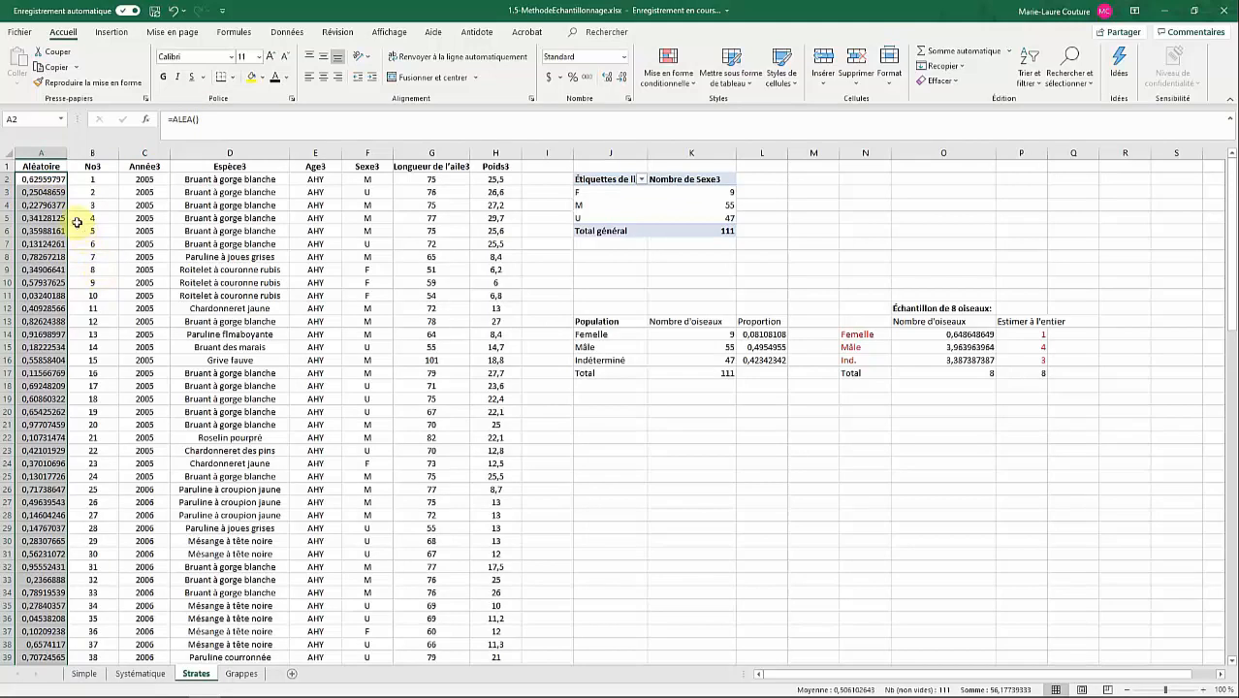
- Copy the Aléatoire column's random numbers and paste them in place as values to replace the formulas
right_click(50, 193)
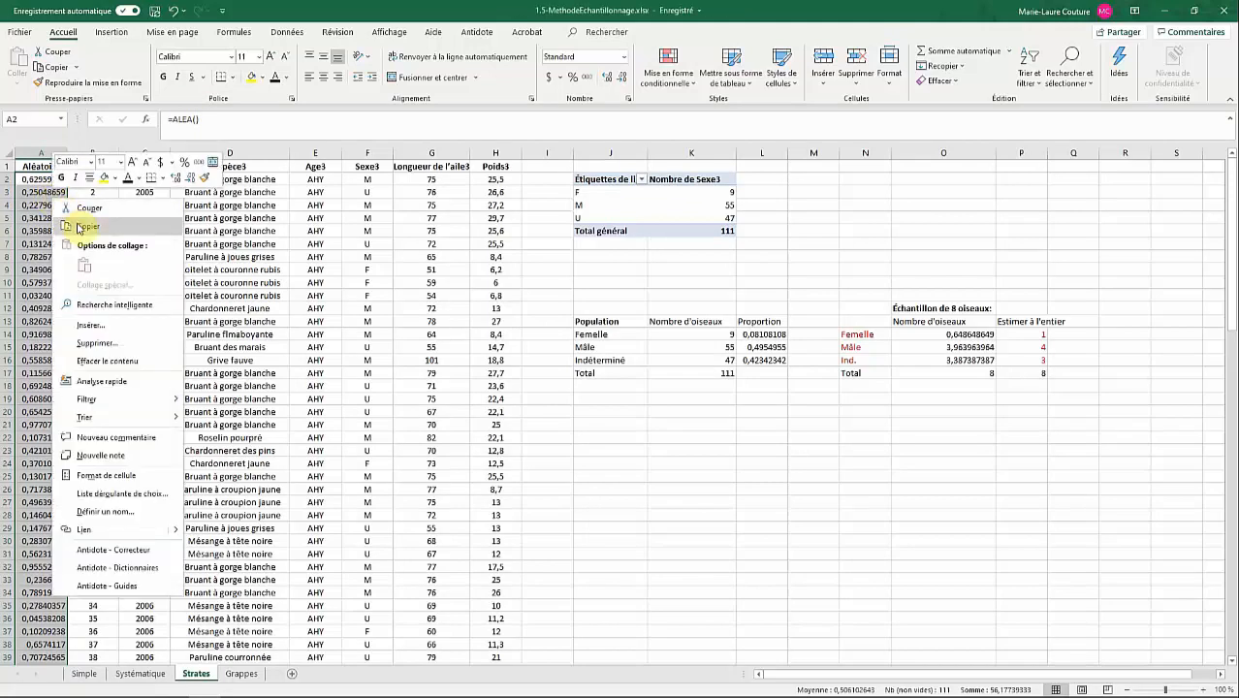
click(103, 232)
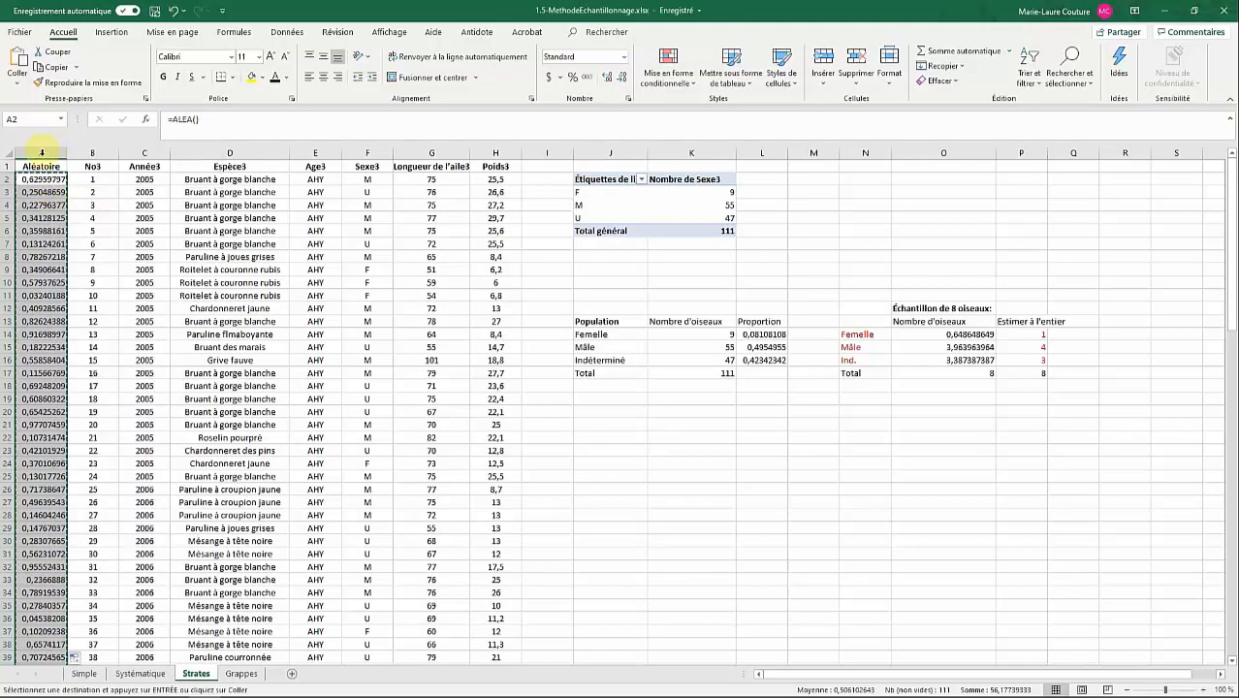
click(19, 86)
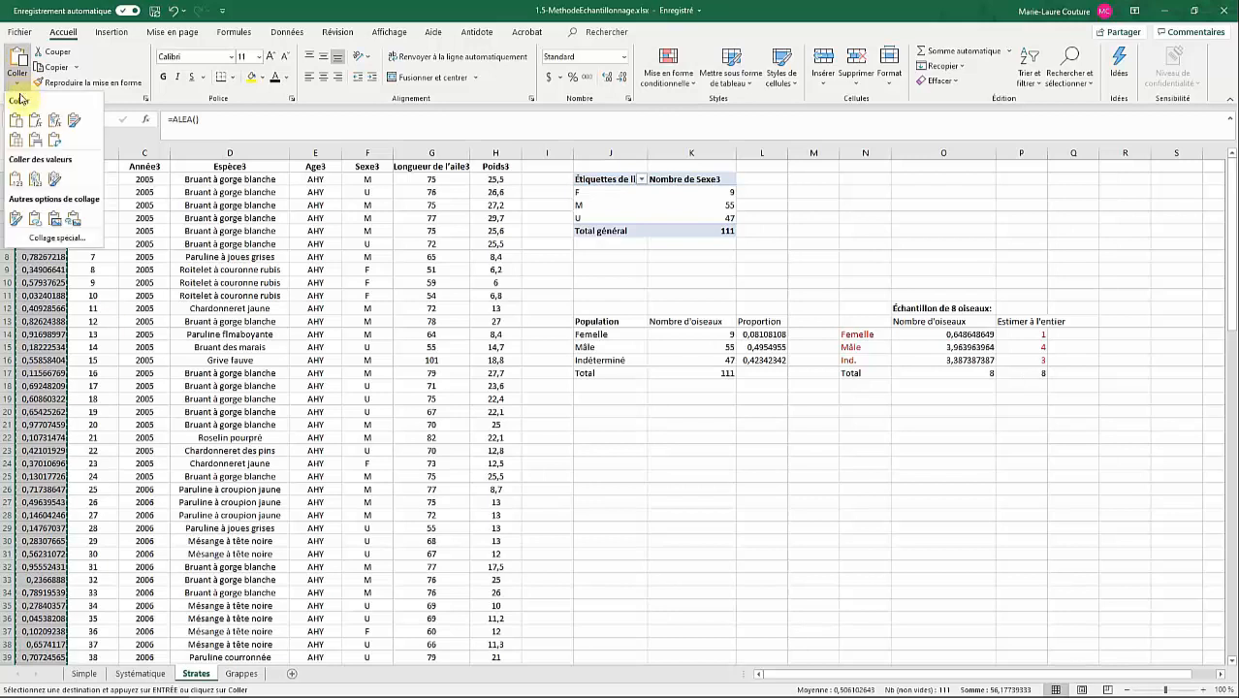
click(34, 181)
click(74, 217)
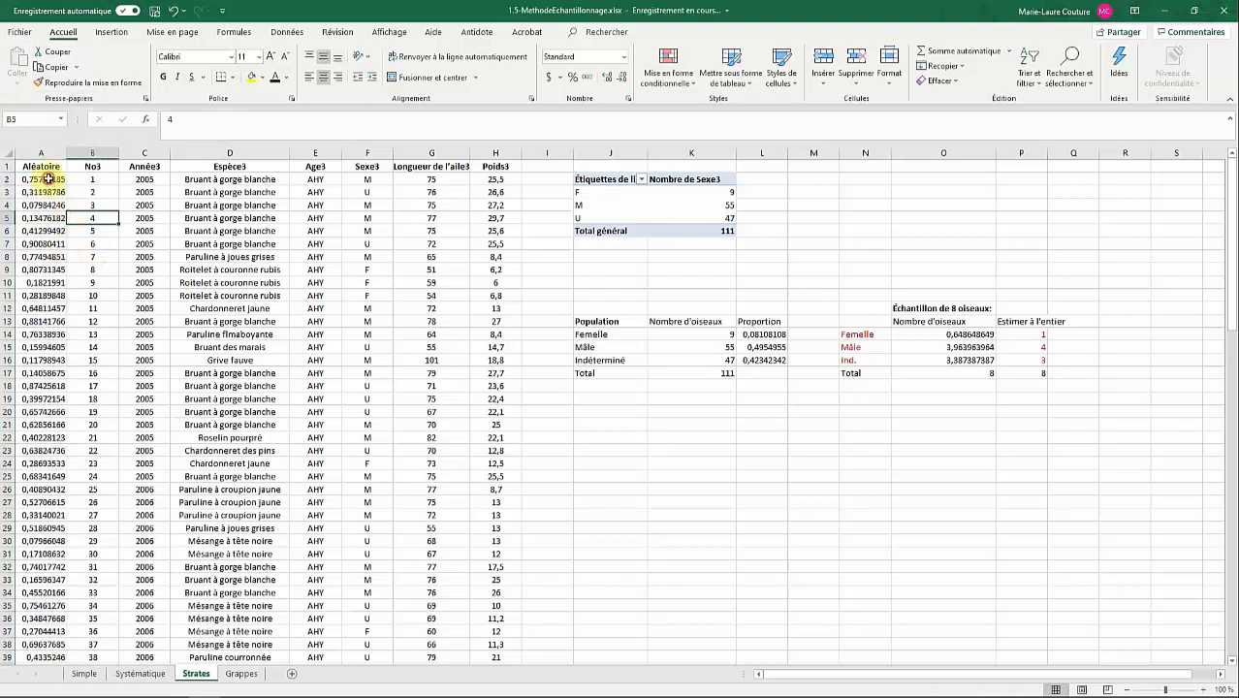
click(49, 179)
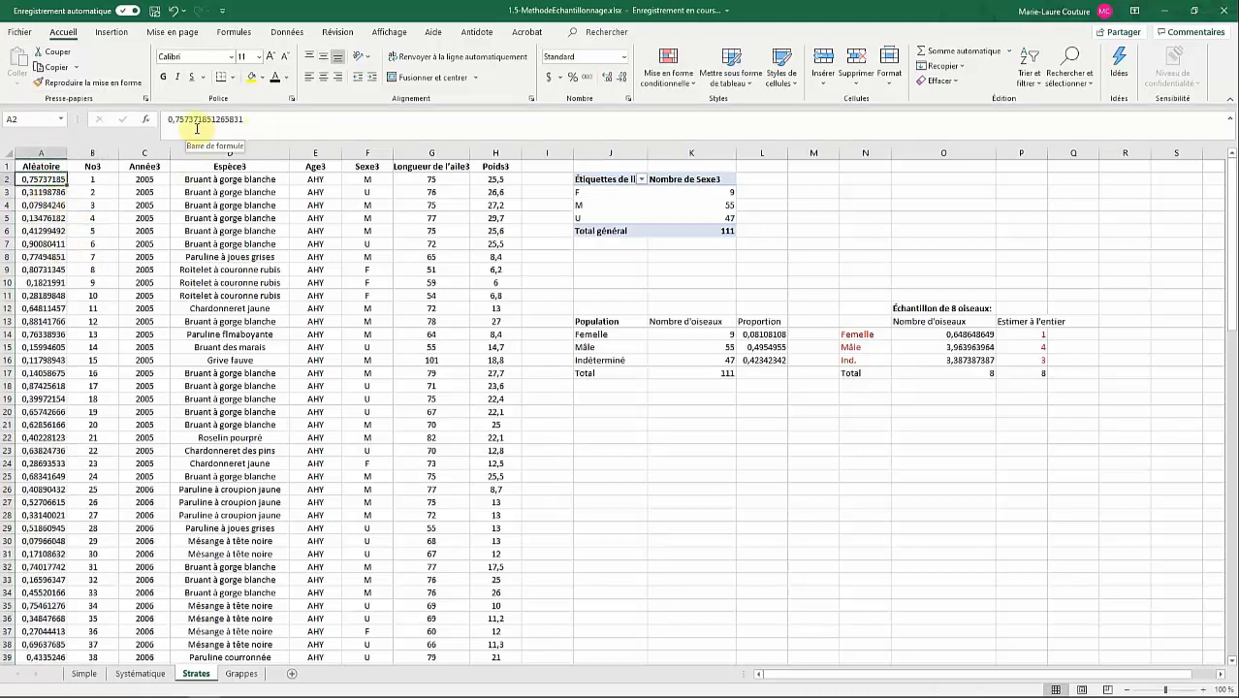
click(145, 243)
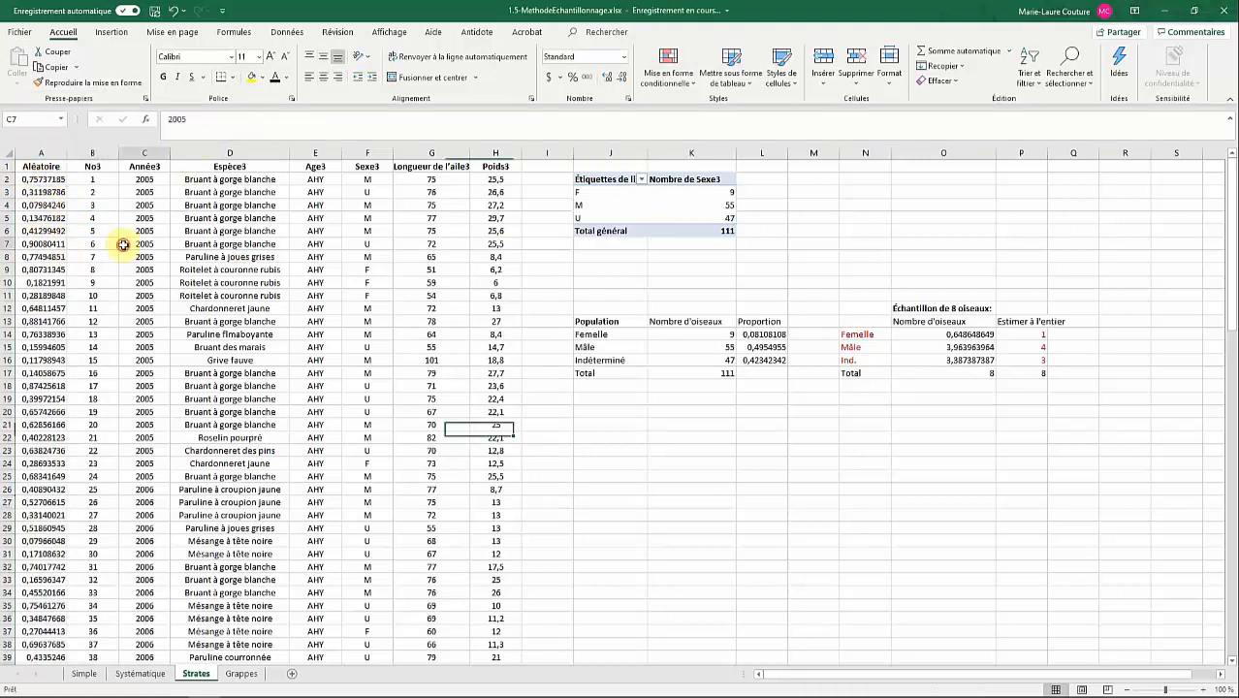
- Select the whole bird table and set up a custom sort with Sexe3 as the first key, from A to Z
click(64, 217)
key(ctrl+a)
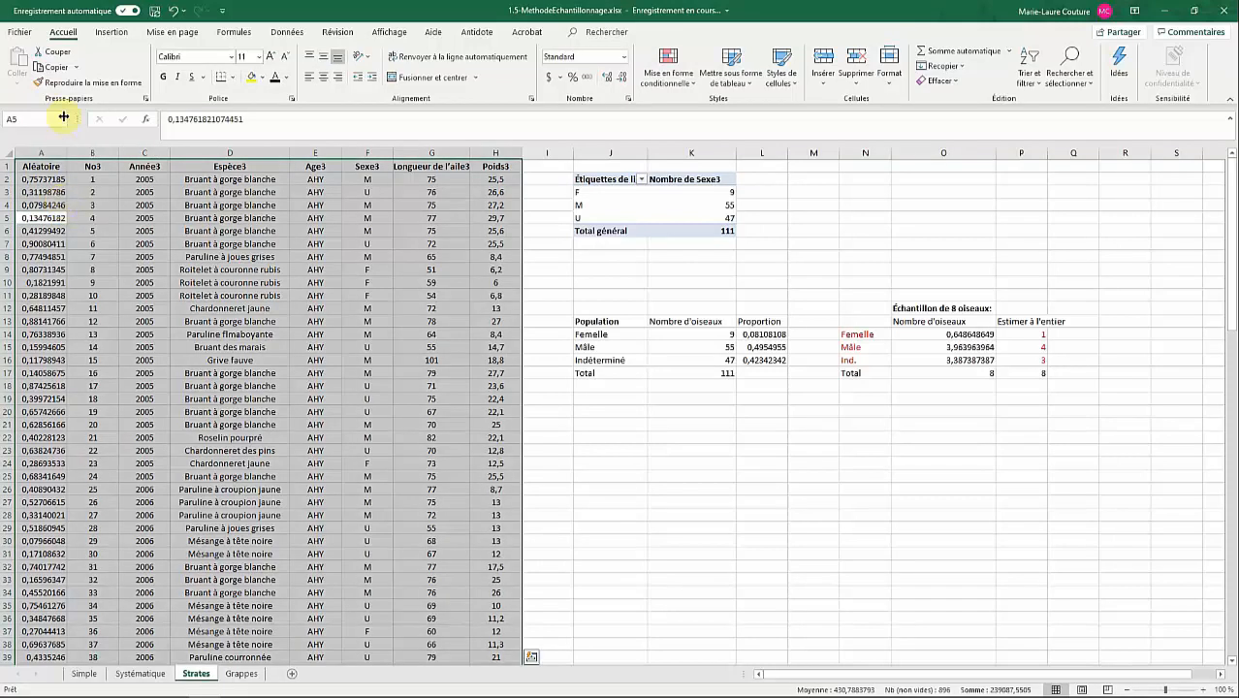
click(286, 32)
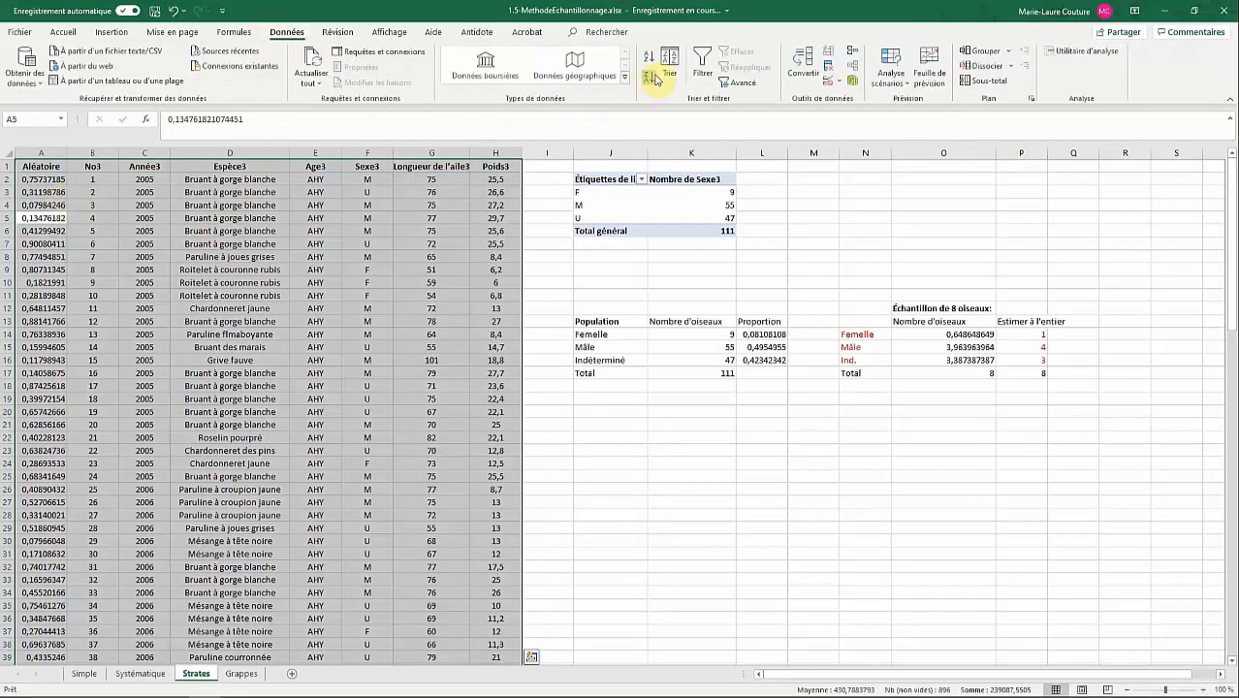
click(667, 68)
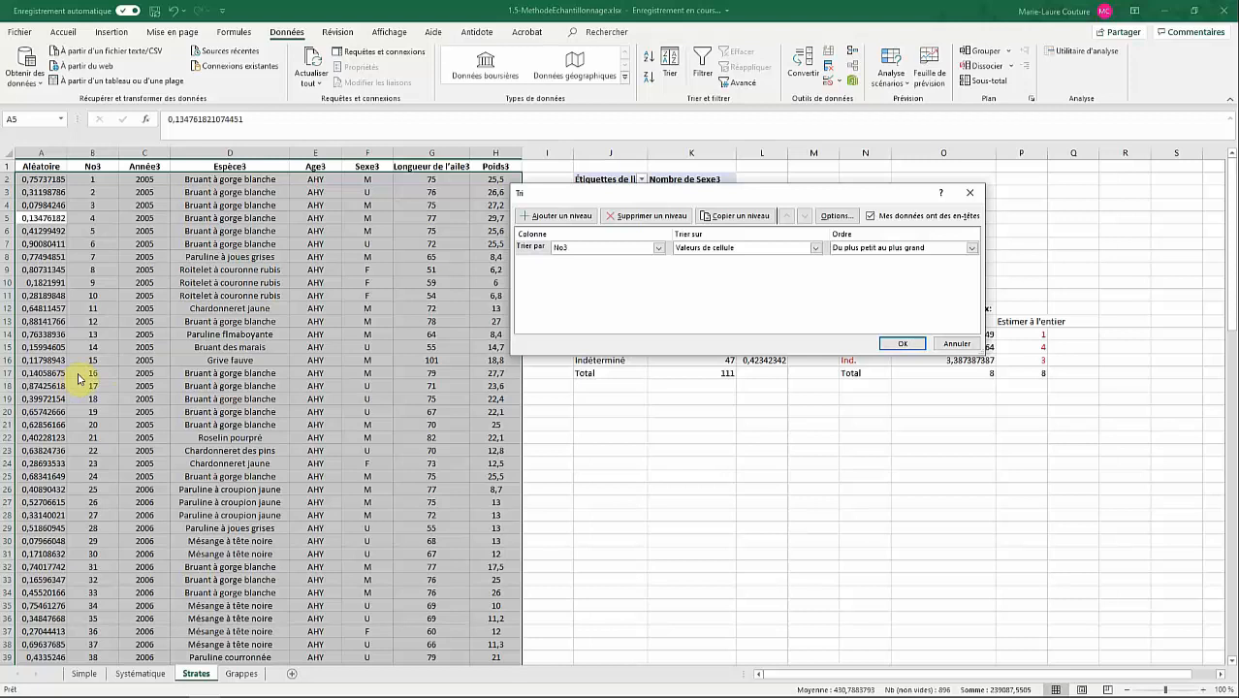
click(605, 247)
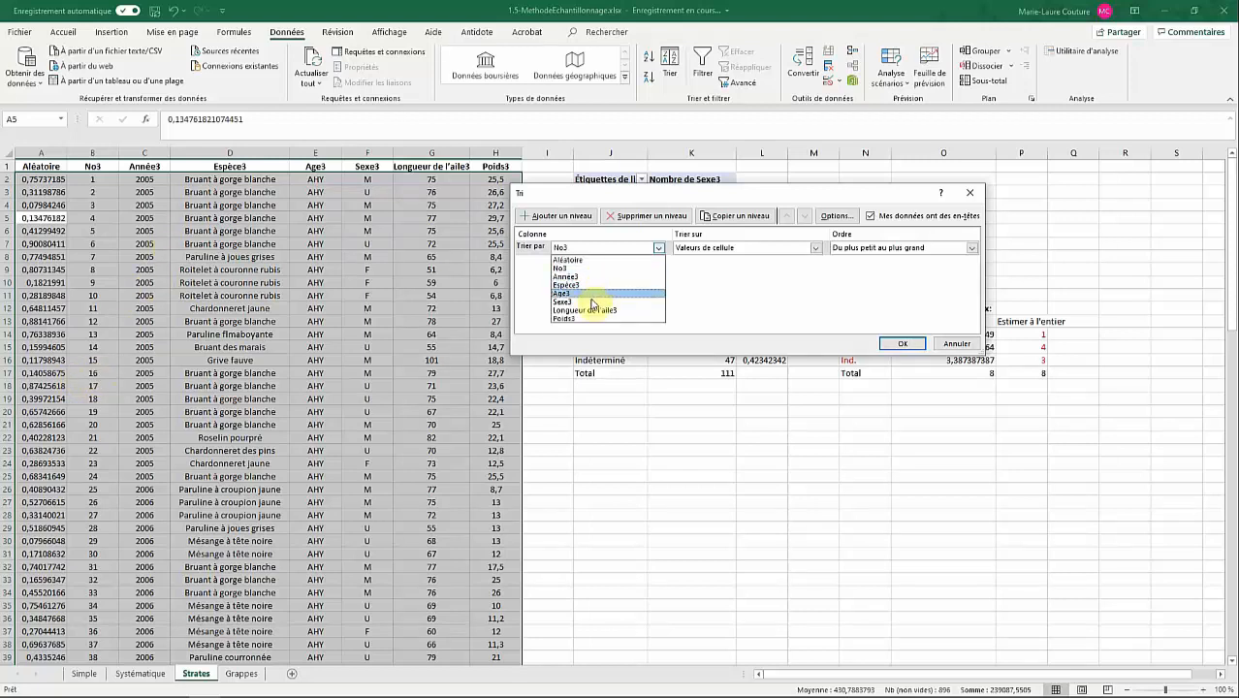
click(588, 302)
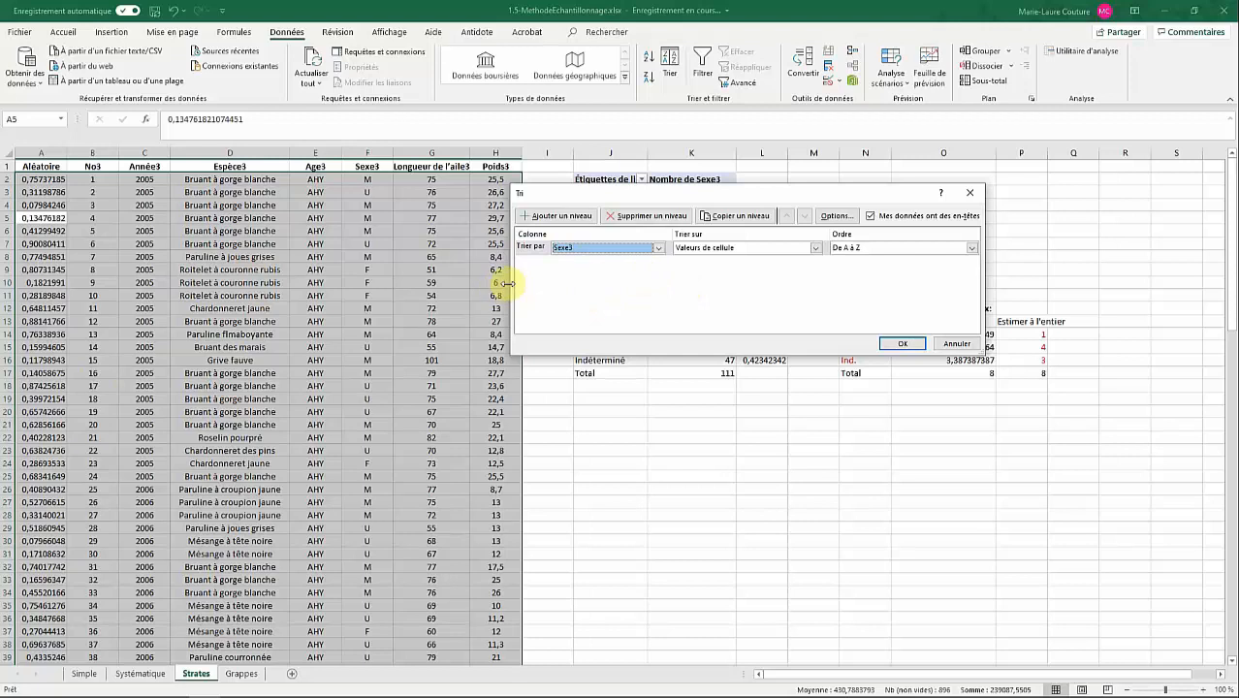
- Add Aléatoire as the second sort level, from smallest to largest, and apply the sort to the bird table
click(547, 216)
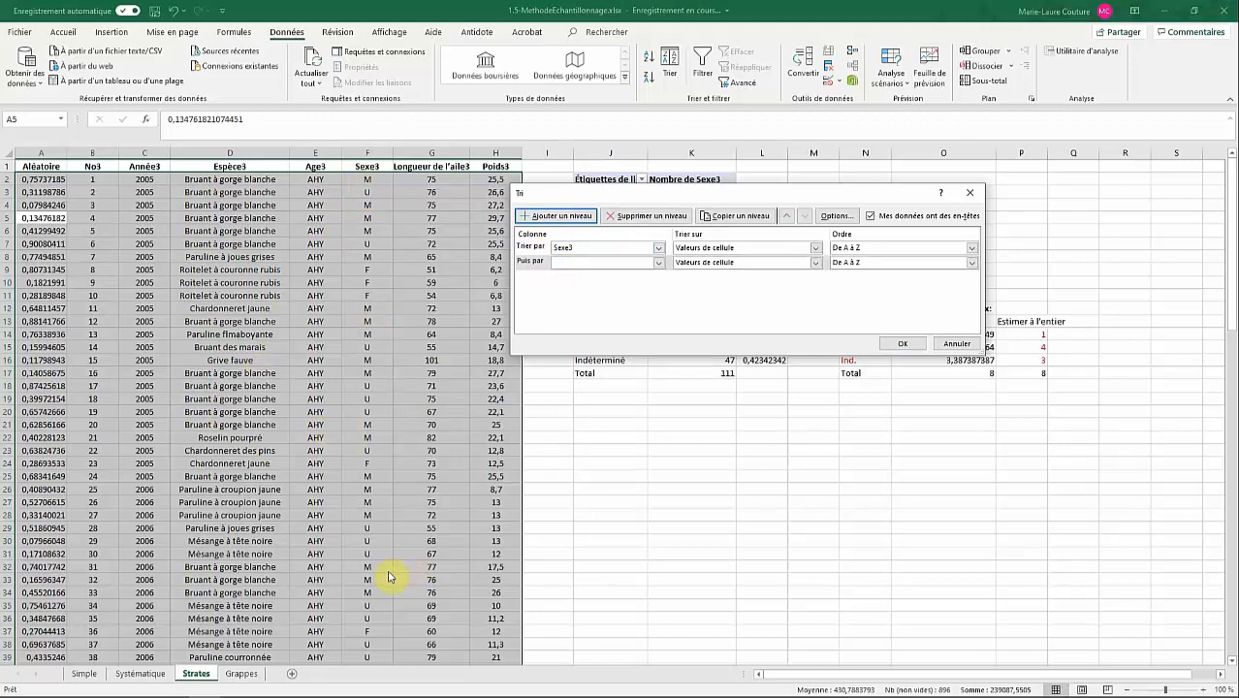
drag(691, 193, 624, 227)
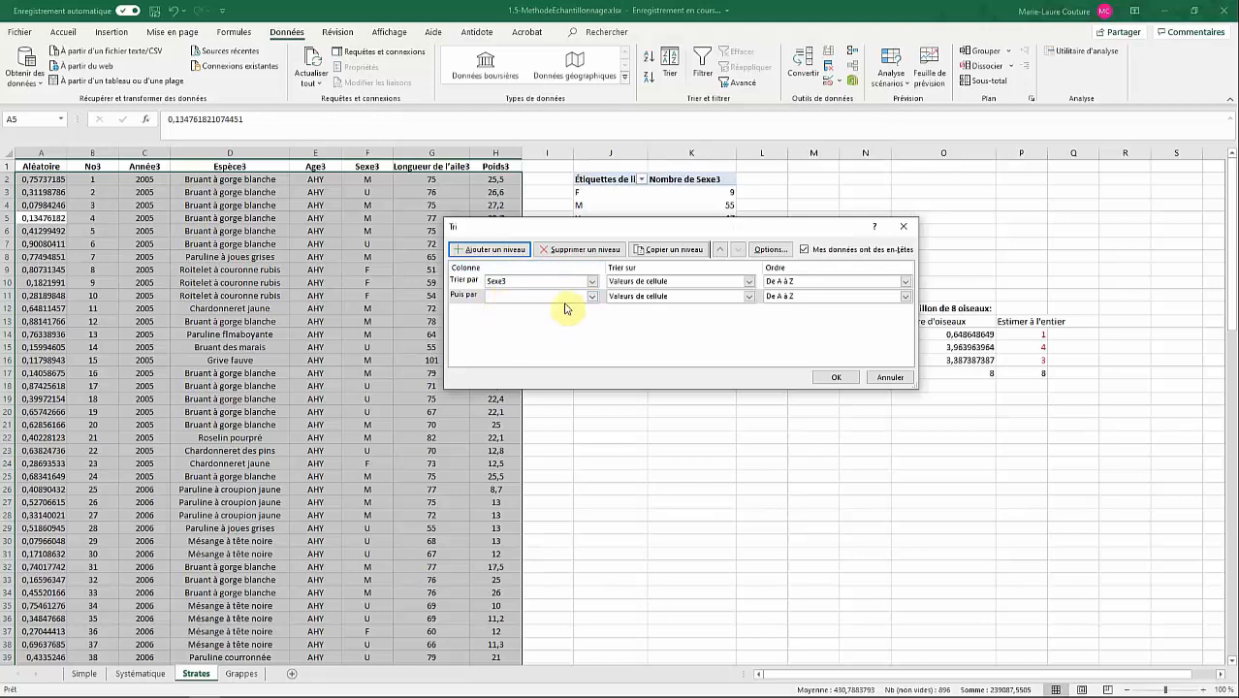
click(590, 298)
click(527, 308)
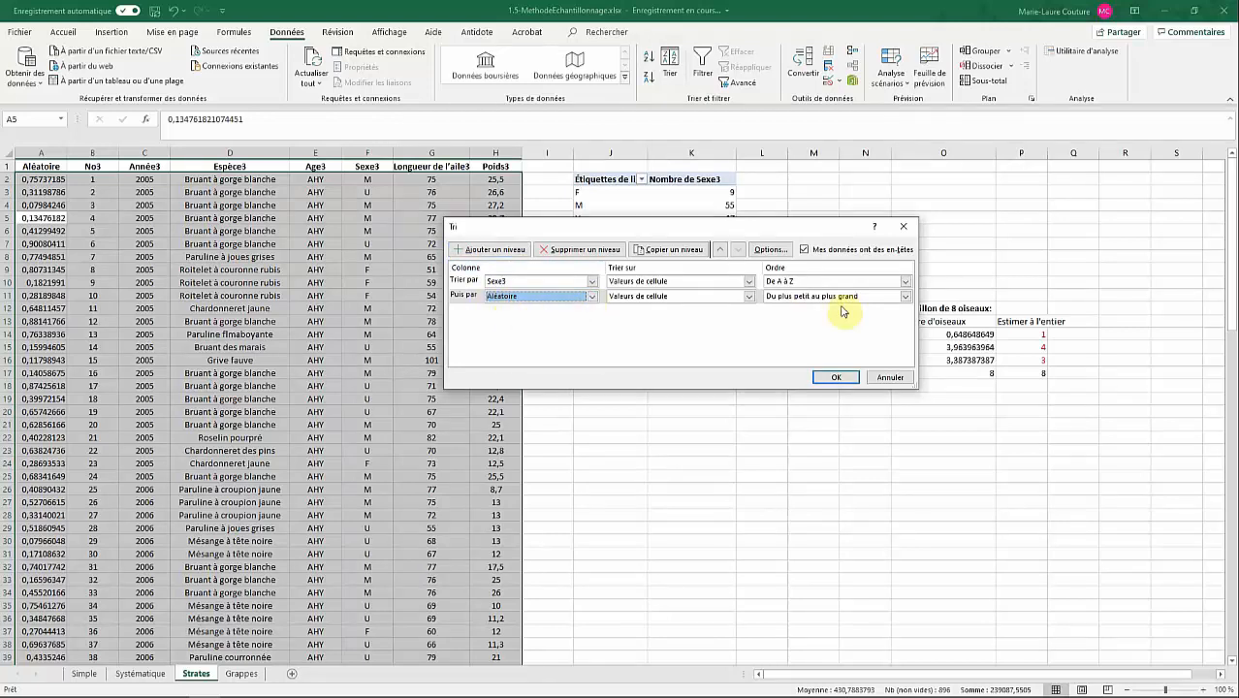
click(835, 376)
click(606, 397)
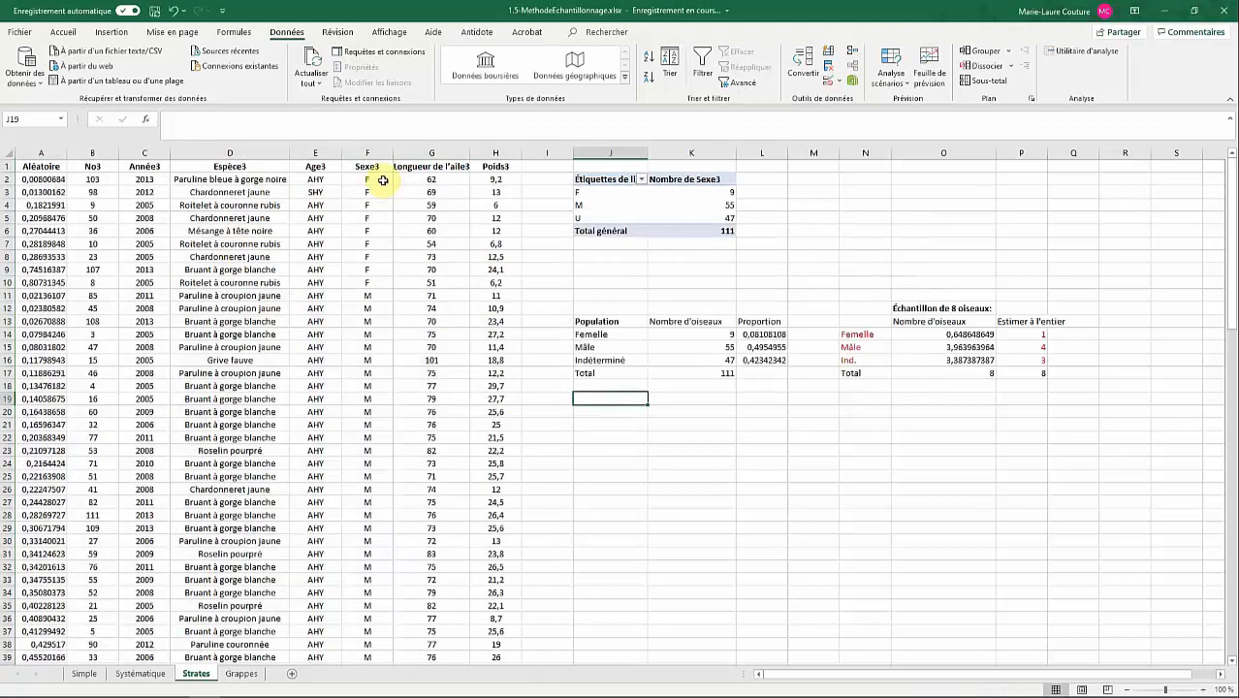
- Examine the sorted list's Sexe3 groups and their random numbers, along with the Femelle row of the sample table
drag(383, 178, 369, 554)
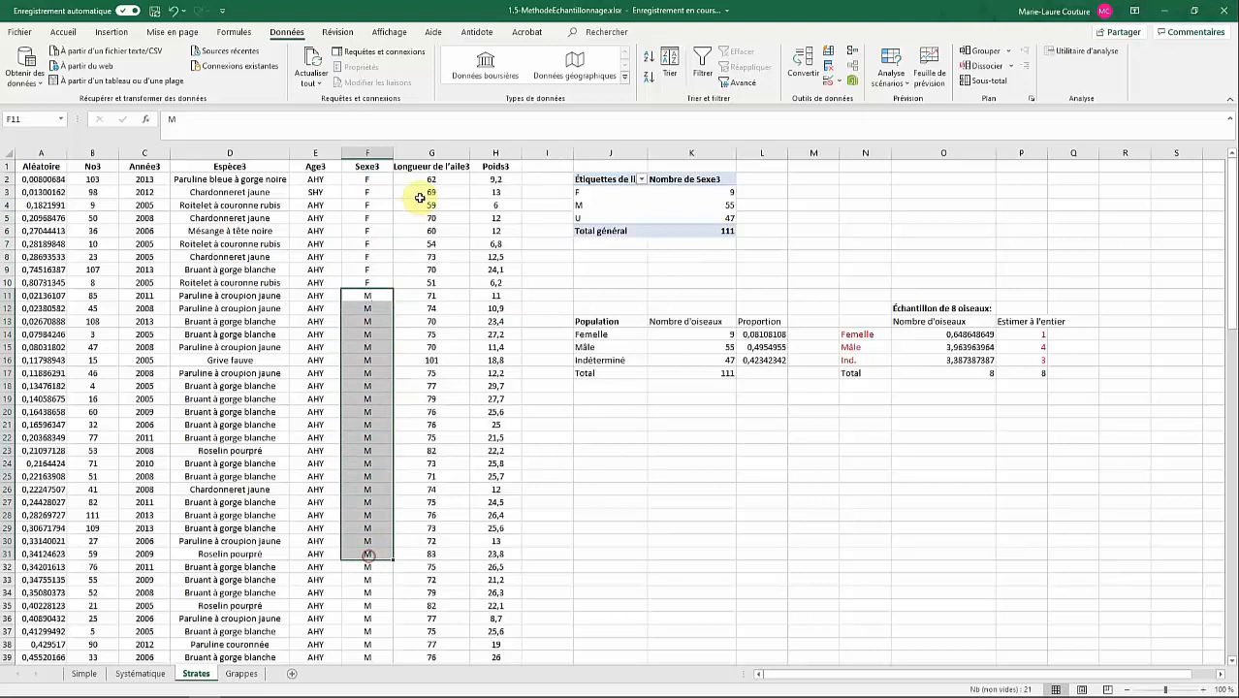
scroll(406, 455, down, 3)
click(609, 449)
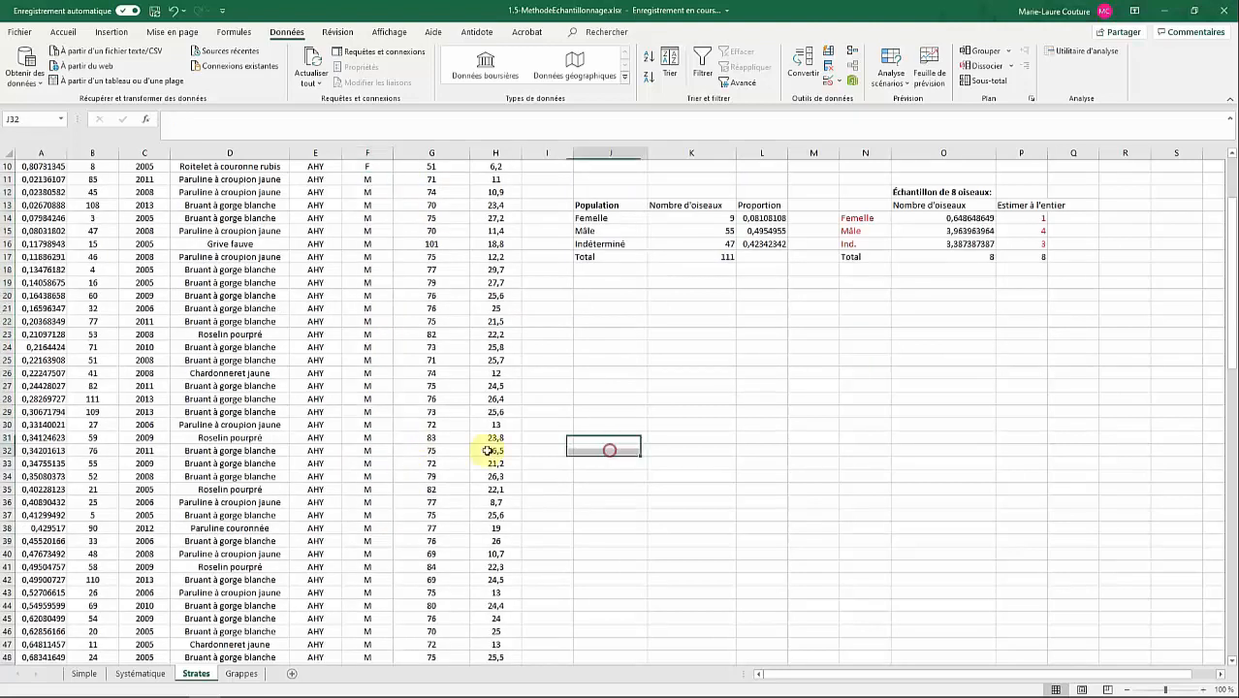
scroll(390, 434, down, 20)
scroll(385, 436, up, 20)
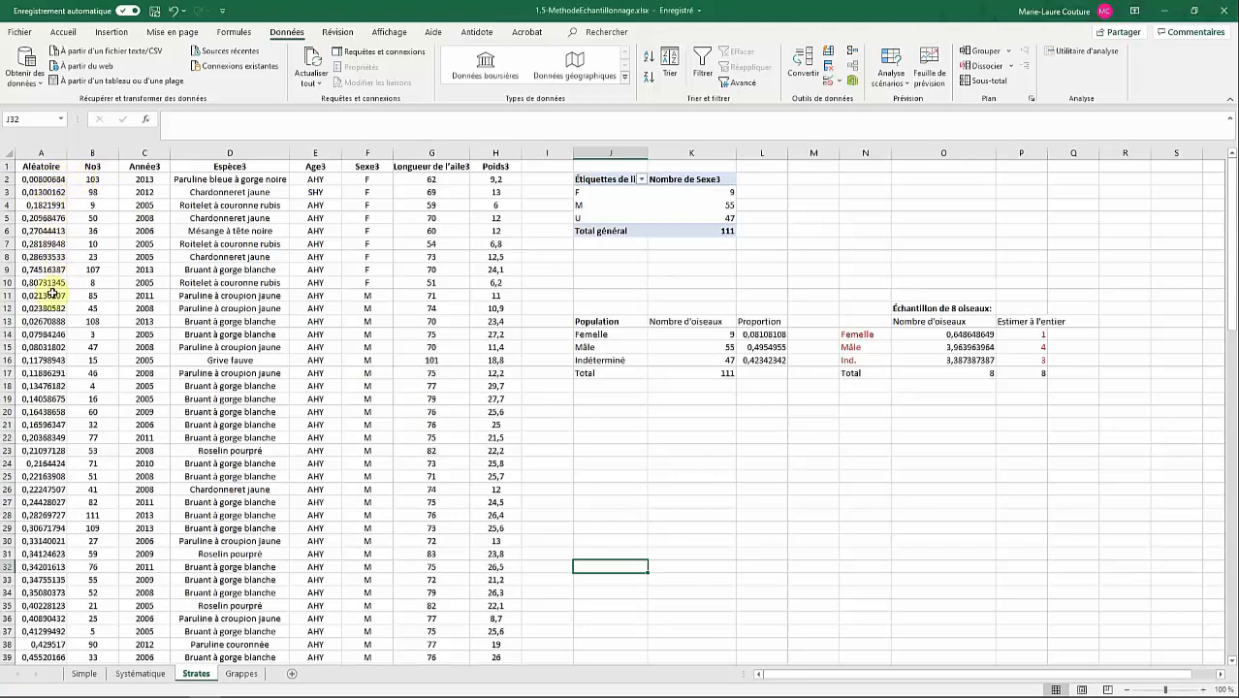
click(767, 436)
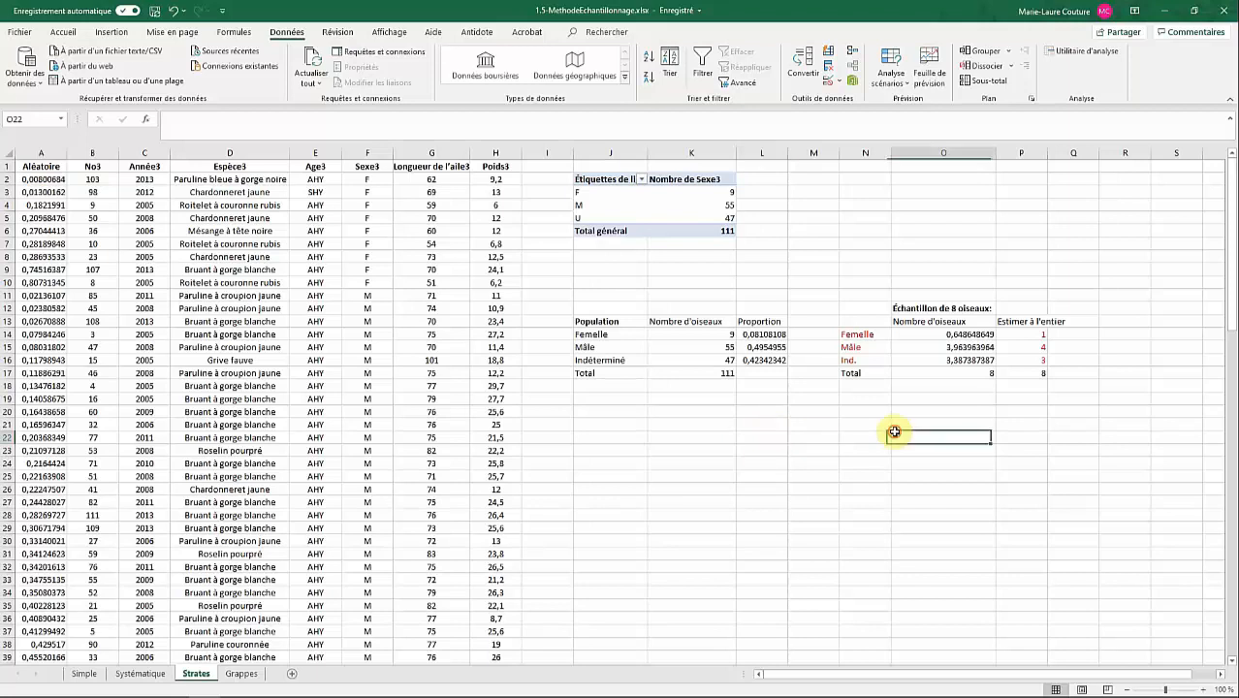
drag(857, 335, 1008, 334)
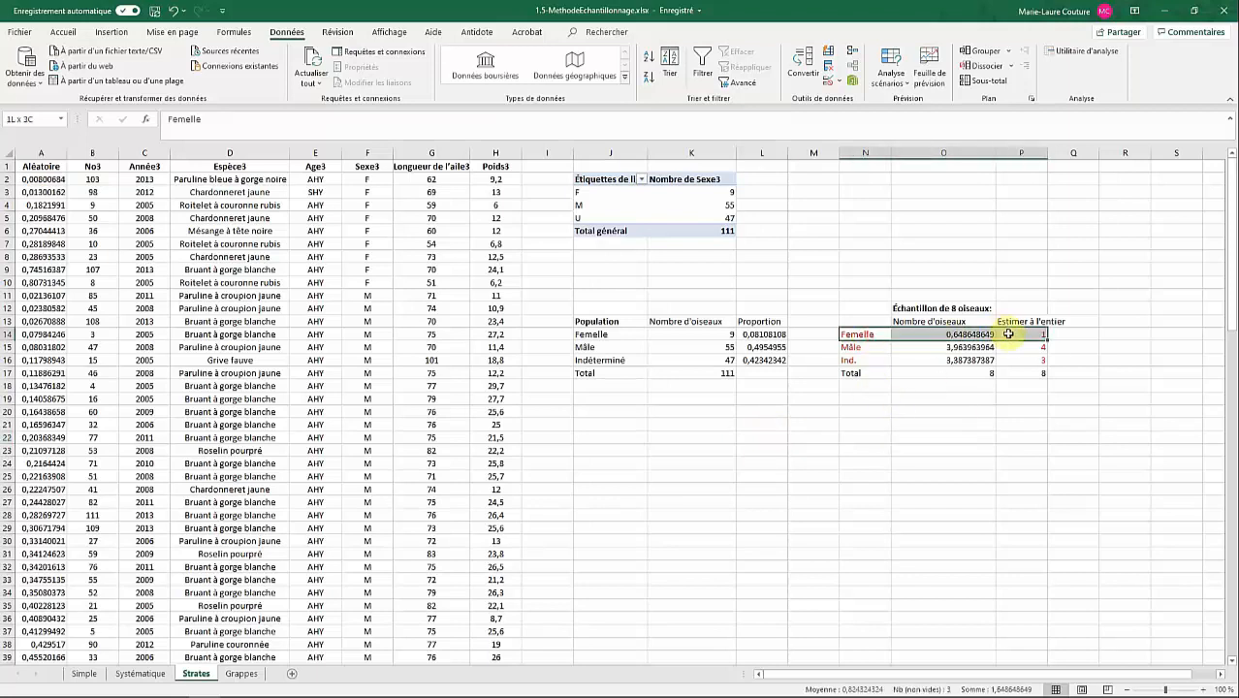
click(879, 421)
- Color the text of the first female bird's row, A2:H2, red to mark it as sampled
click(102, 181)
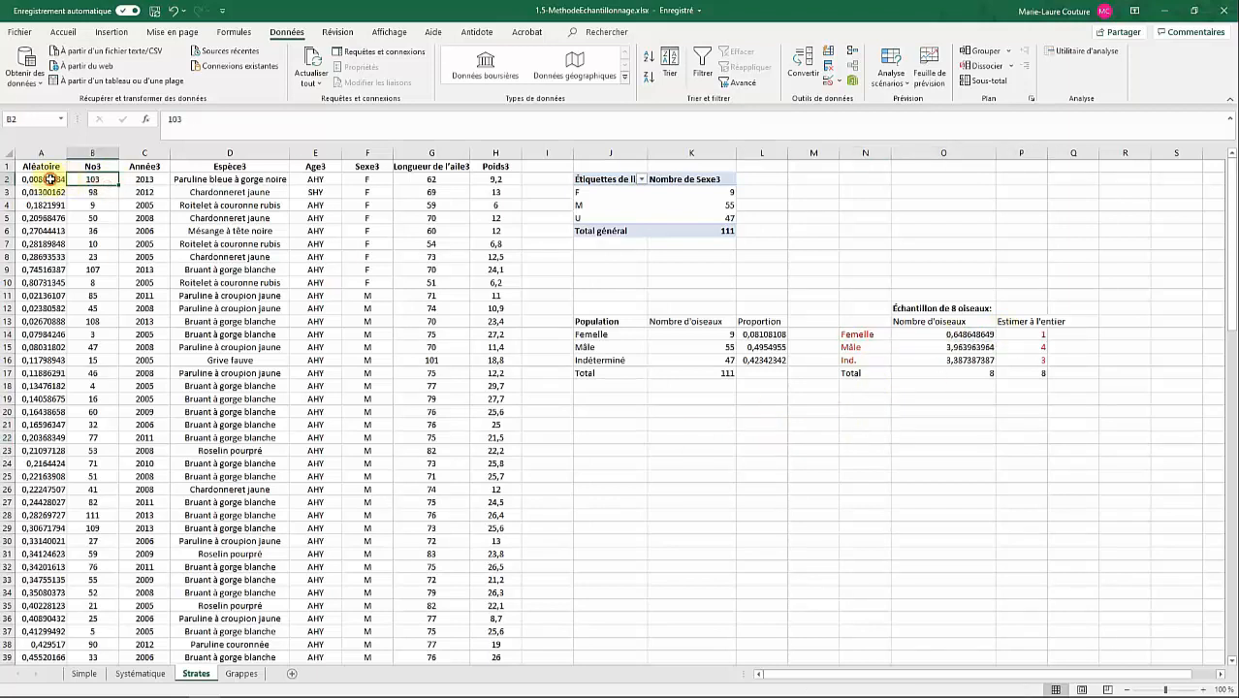
drag(43, 180, 488, 180)
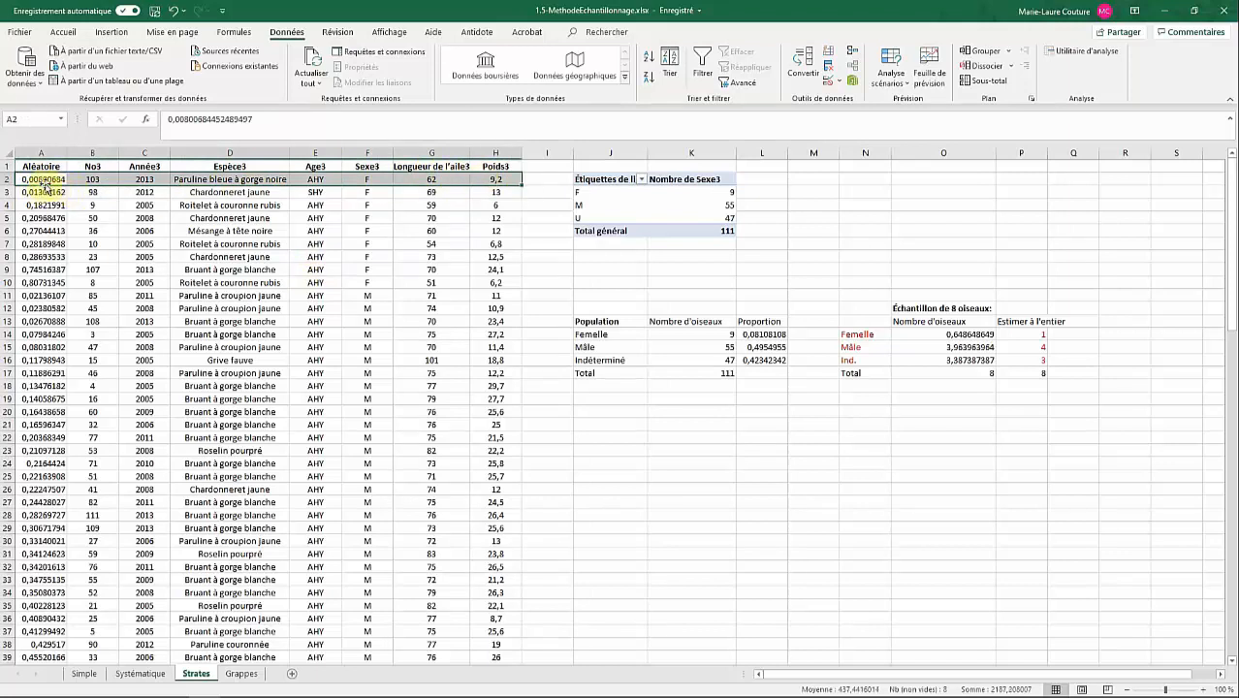
click(110, 31)
click(274, 76)
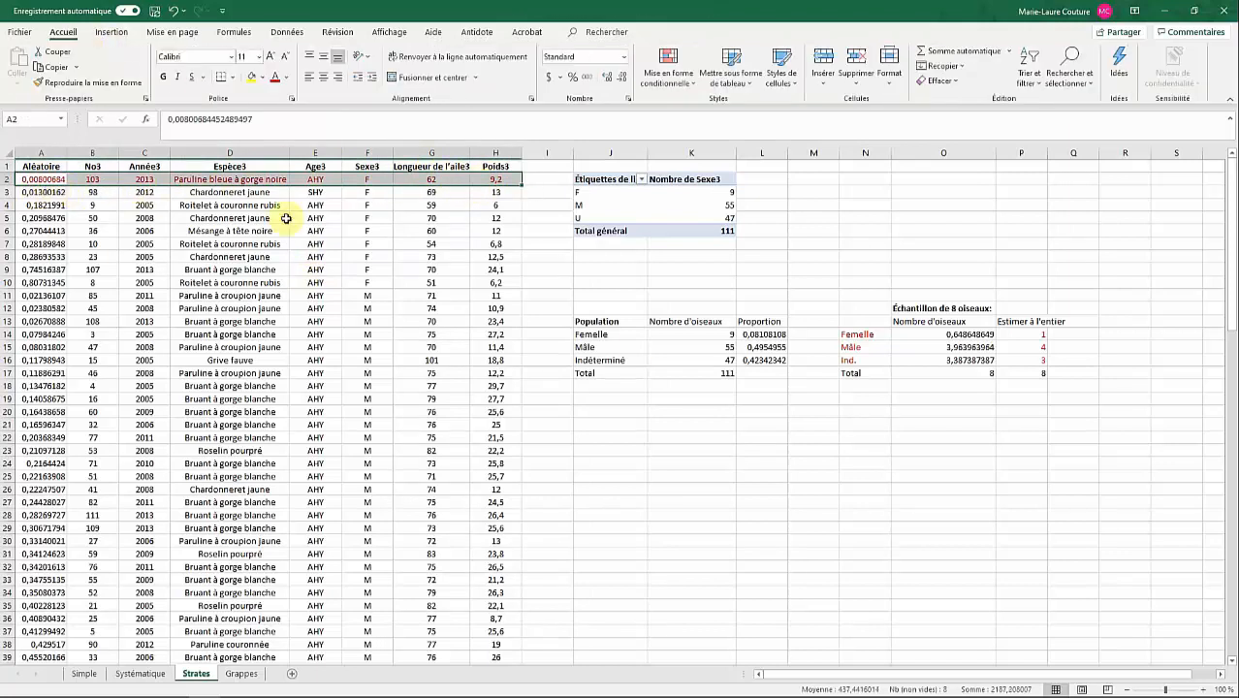
click(655, 398)
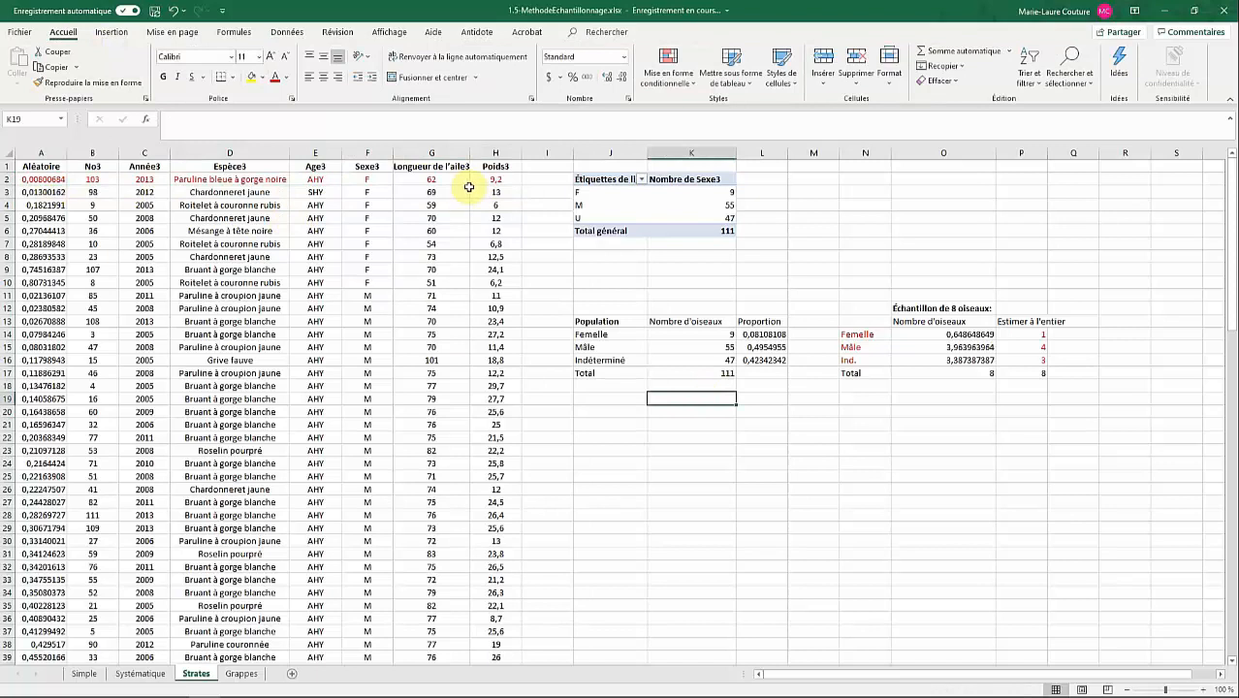
- Color the text of the first four male birds' rows, A11:H14, red to match the Mâle sample size
click(1012, 336)
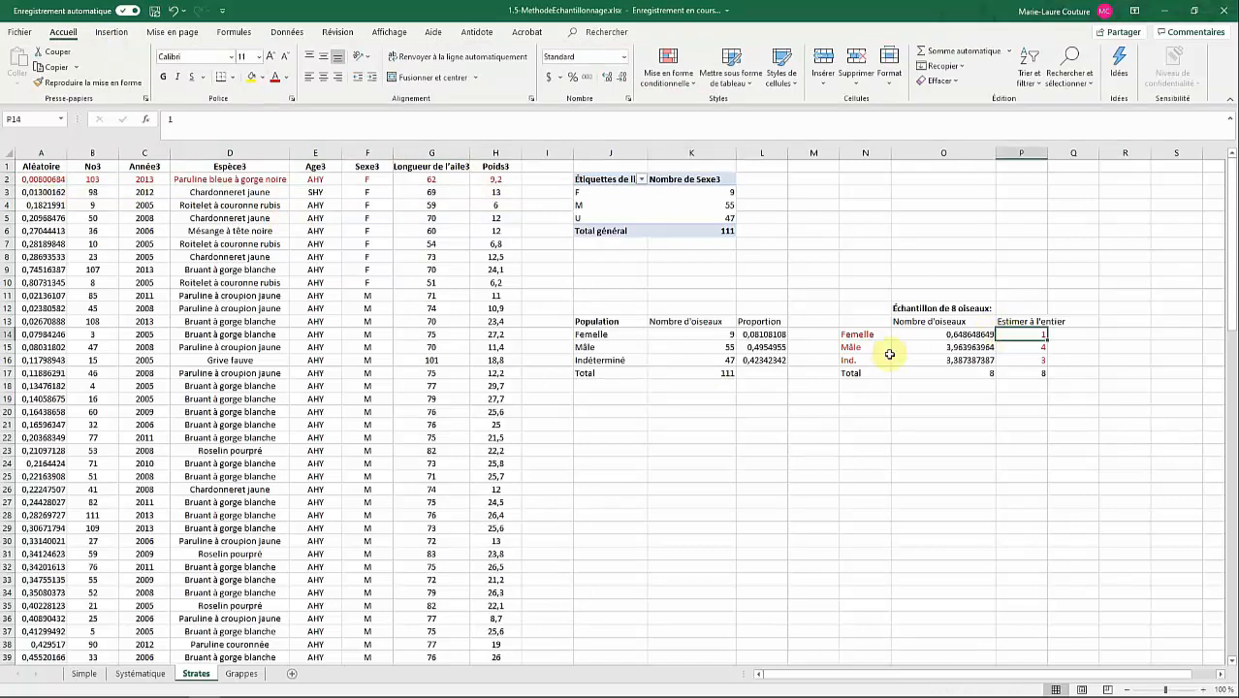
click(878, 347)
click(1013, 349)
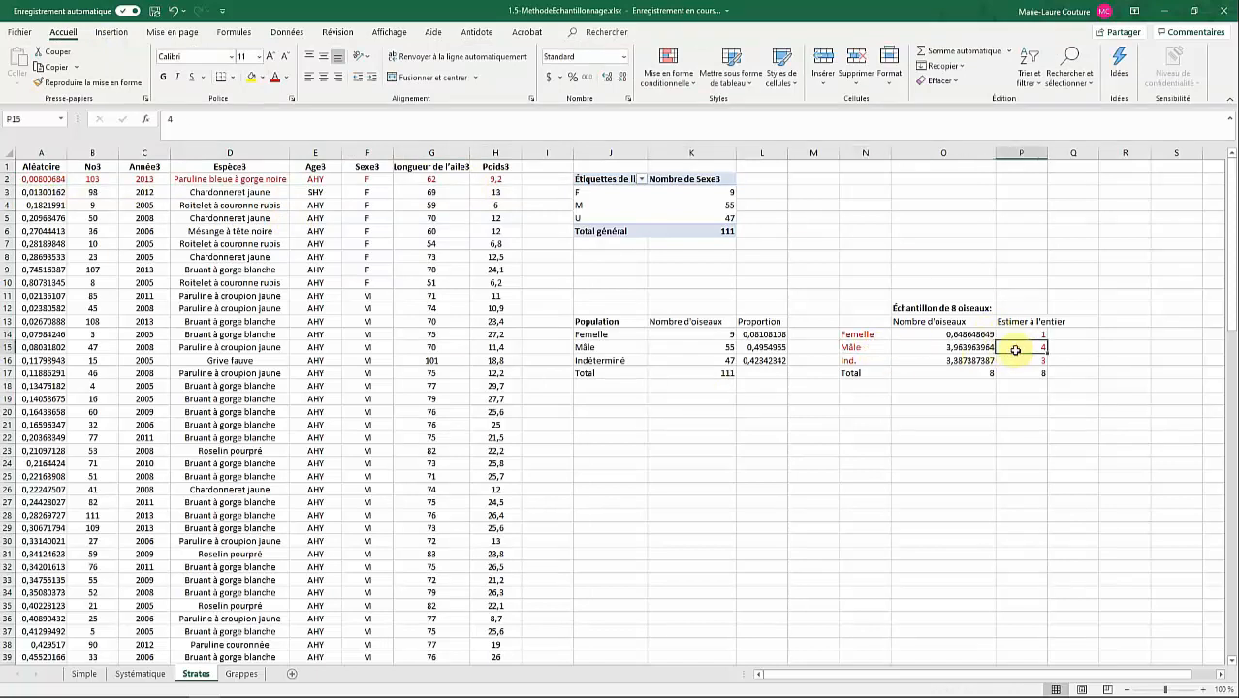
click(367, 296)
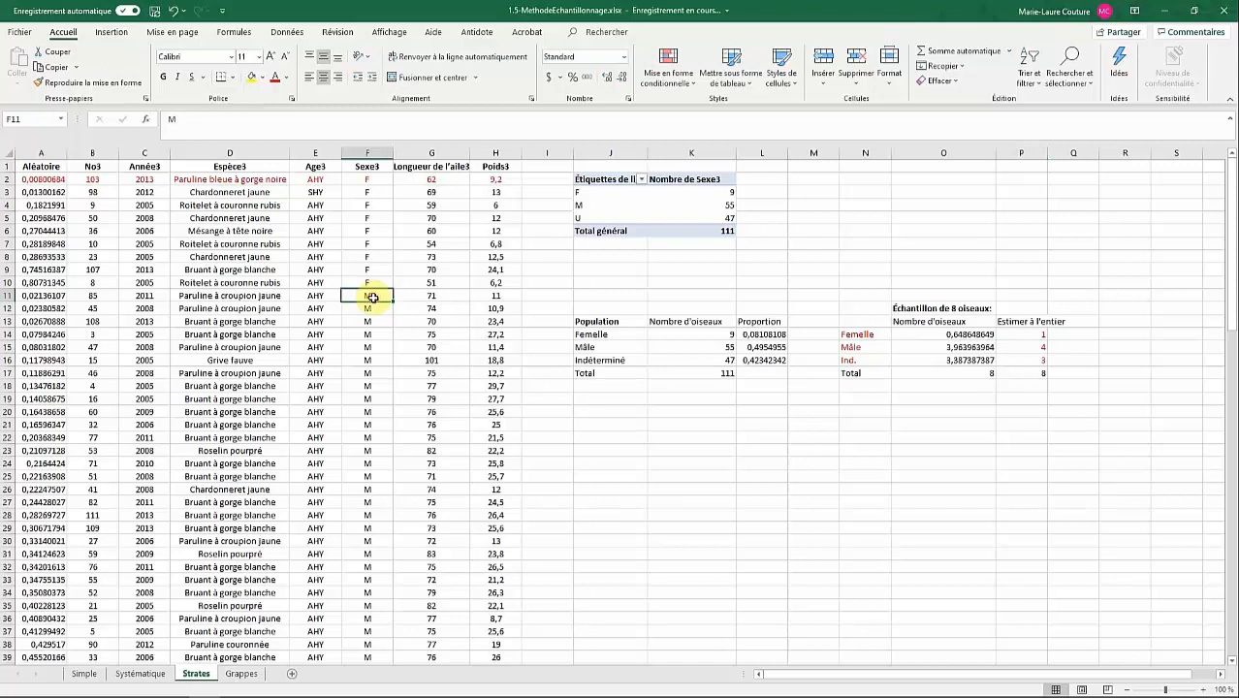
click(49, 296)
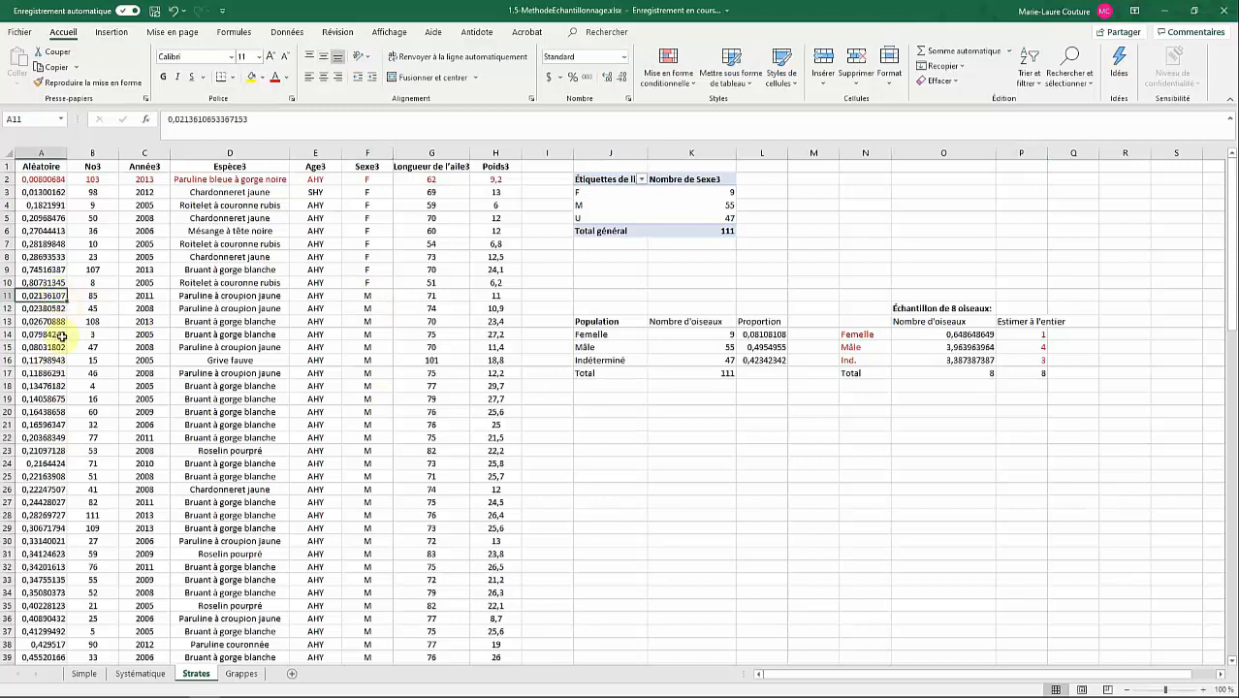
drag(49, 295, 486, 333)
click(278, 77)
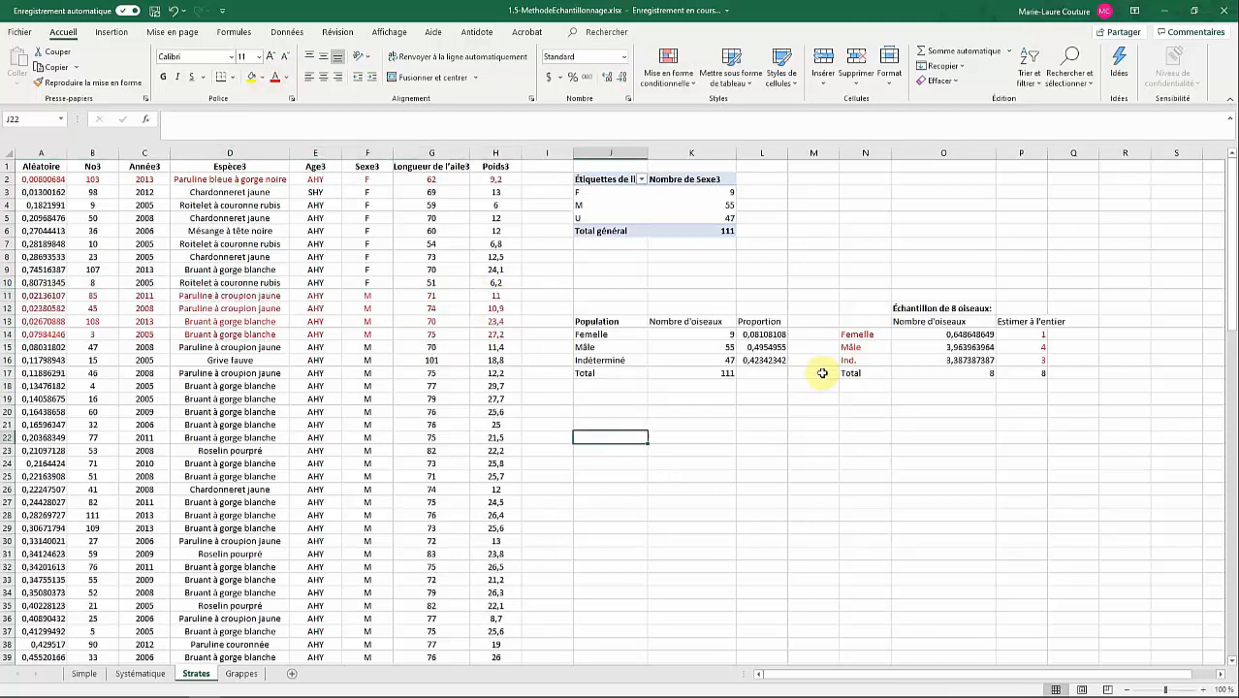
- Select the first three undetermined birds' rows, A66:H68, to match the Ind. sample size
click(819, 372)
click(866, 360)
click(1014, 357)
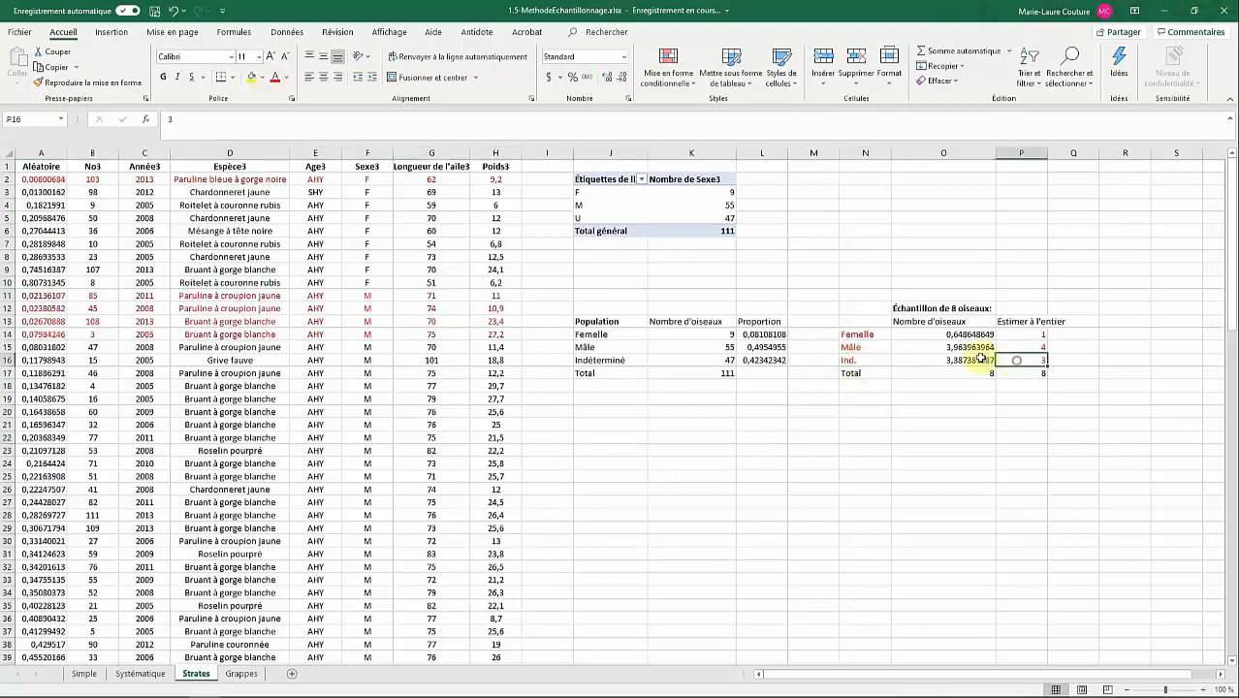
scroll(270, 361, down, 16)
scroll(268, 358, down, 2)
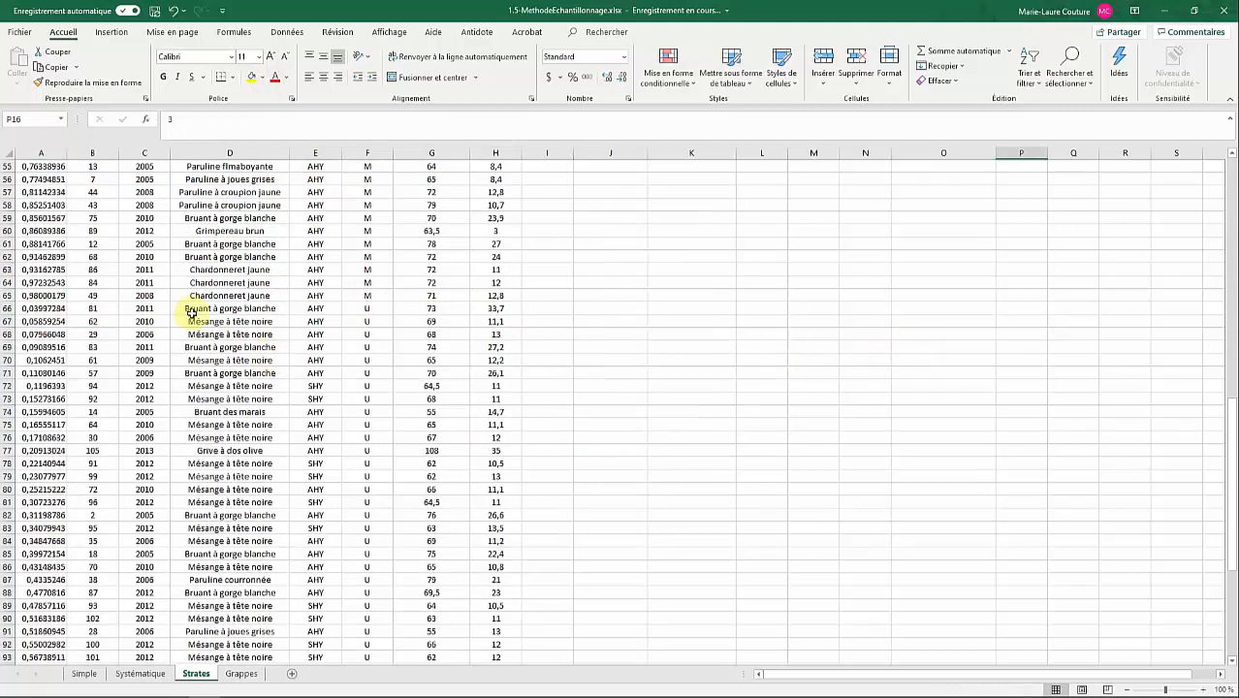
drag(44, 308, 487, 331)
scroll(567, 360, up, 18)
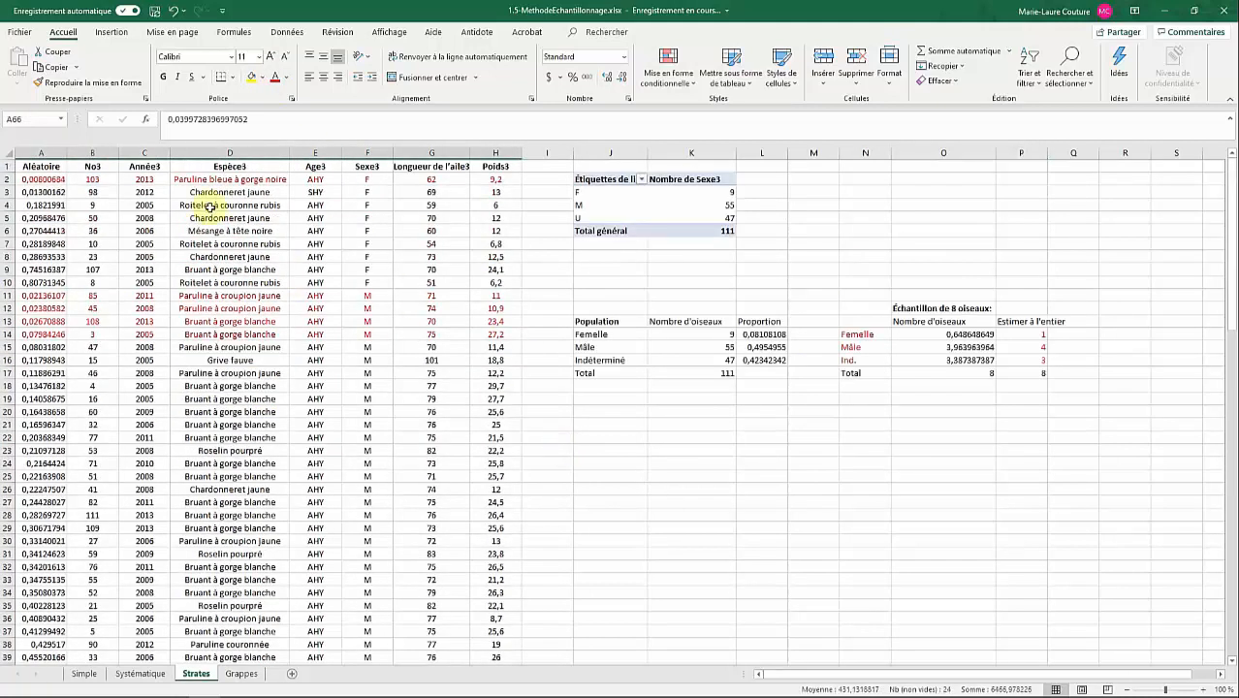